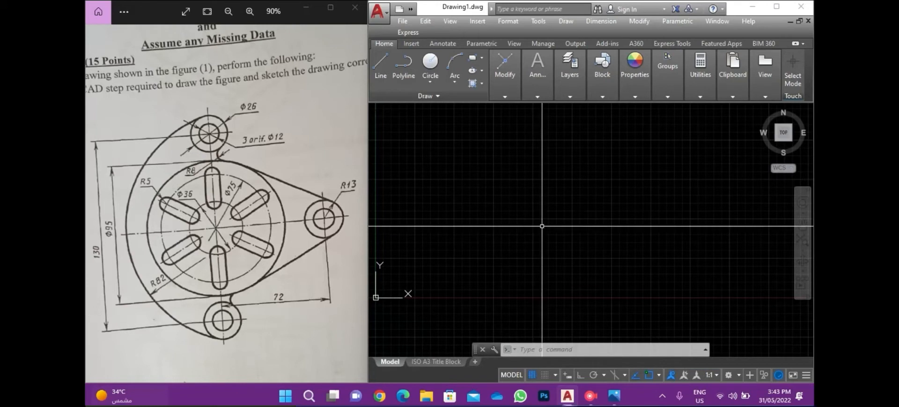
- Draw a circle with a diameter of 75 in the middle of the empty drawing area
text(c)
key(Return)
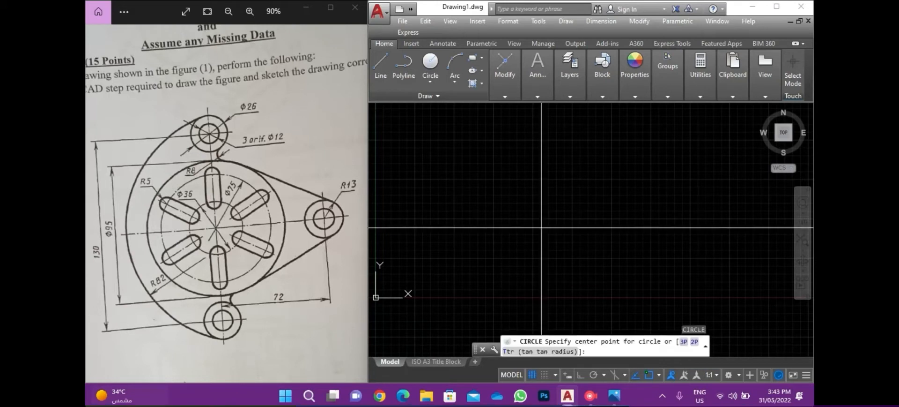
click(542, 228)
text(d)
key(Return)
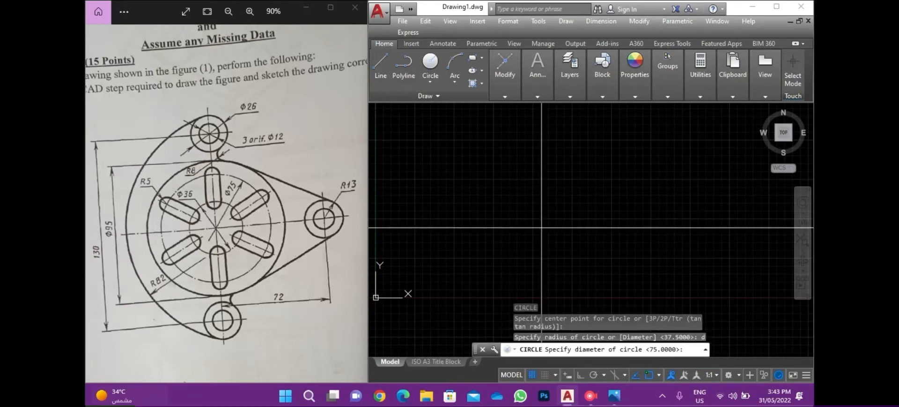
key(Return)
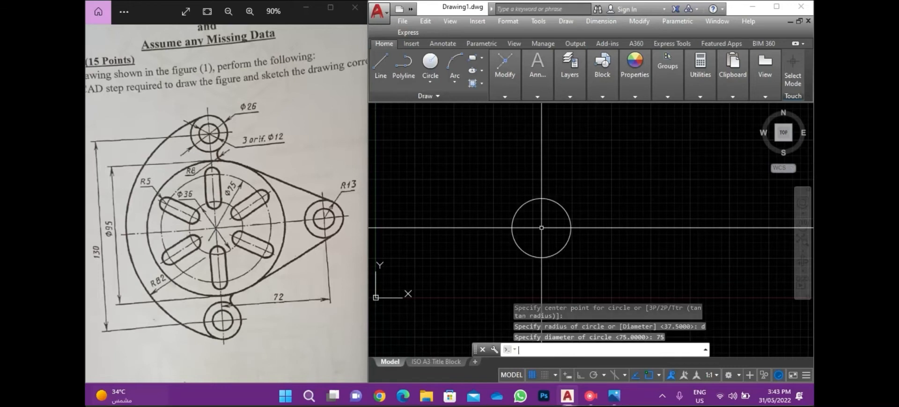
- Load the HIDDEN linetype from acadiso.lin into the drawing
click(610, 176)
click(537, 235)
click(635, 96)
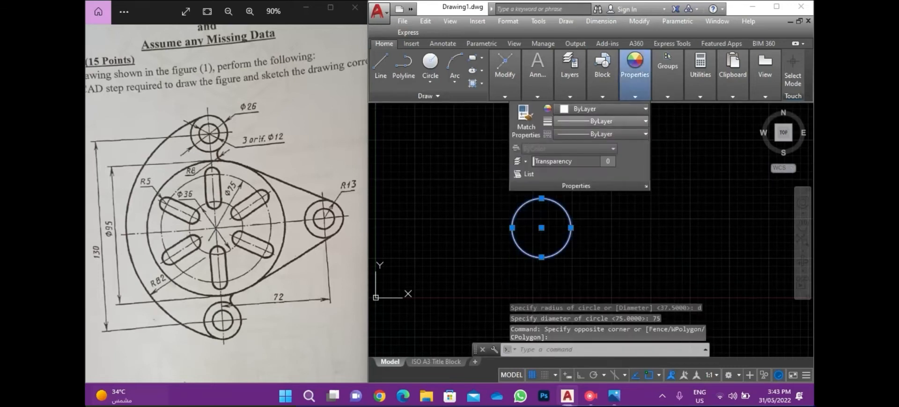
click(645, 121)
click(601, 121)
click(646, 133)
click(585, 174)
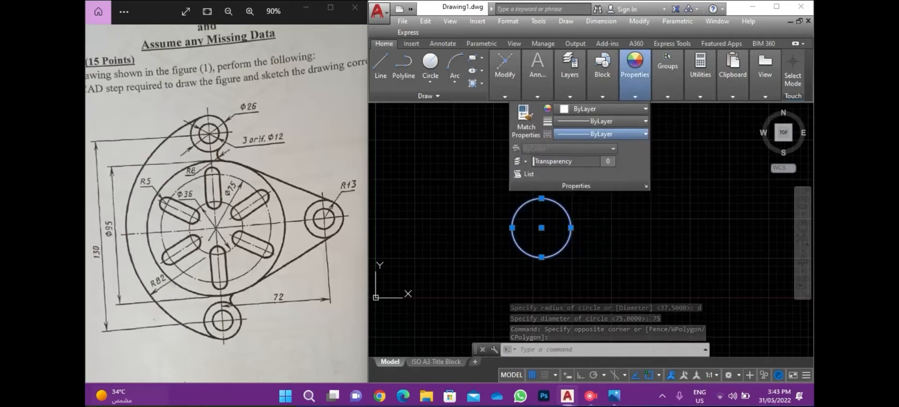
click(532, 105)
scroll(447, 206, down, 9)
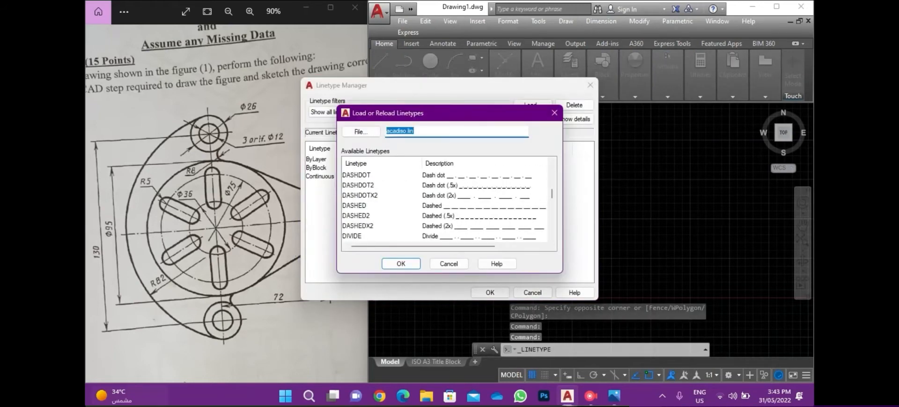
scroll(448, 206, down, 2)
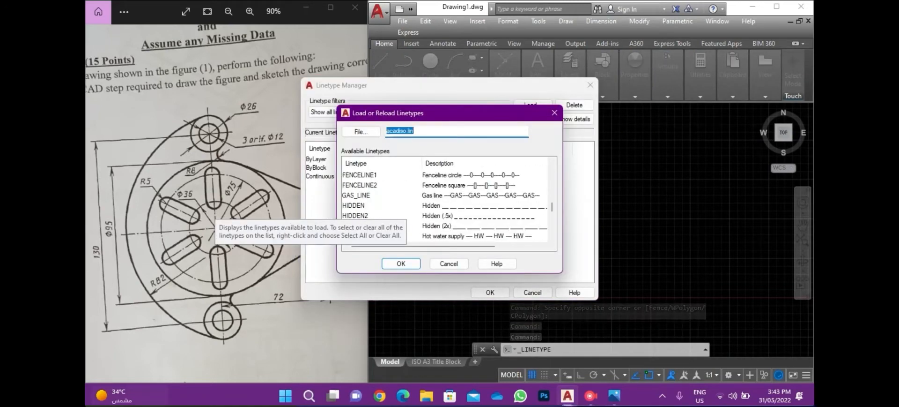
click(354, 205)
click(401, 263)
- Load the CENTER linetype from acadiso.lin and close the Linetype Manager with the changes accepted
click(533, 104)
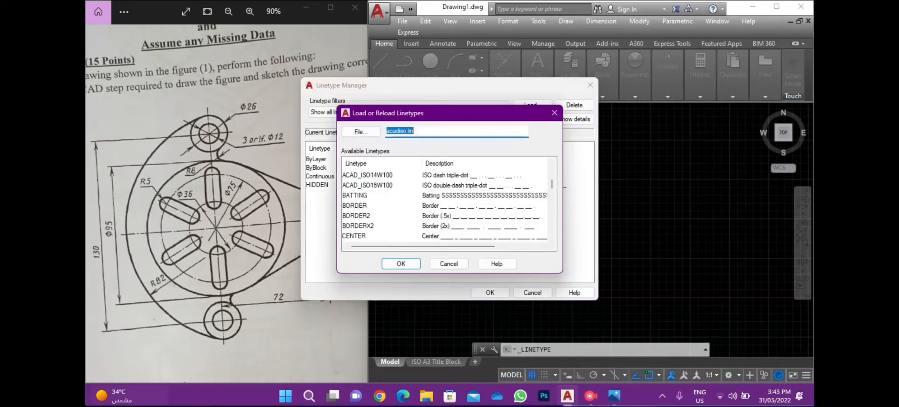
scroll(447, 206, down, 6)
scroll(447, 206, up, 2)
scroll(447, 206, down, 4)
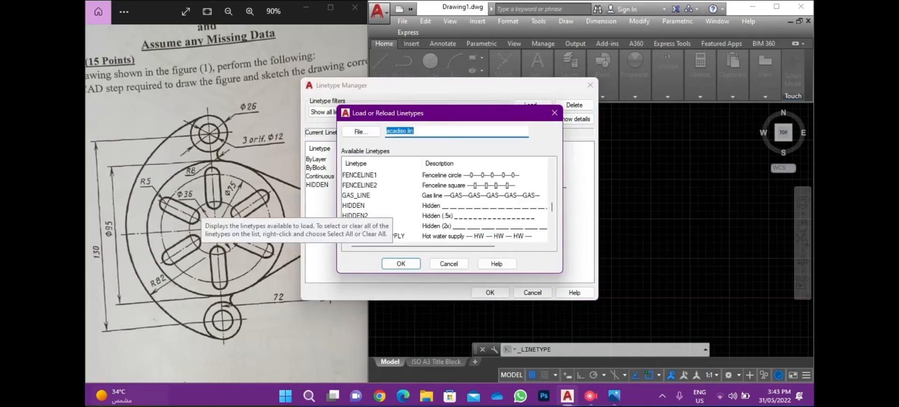
scroll(447, 206, down, 2)
scroll(447, 206, up, 10)
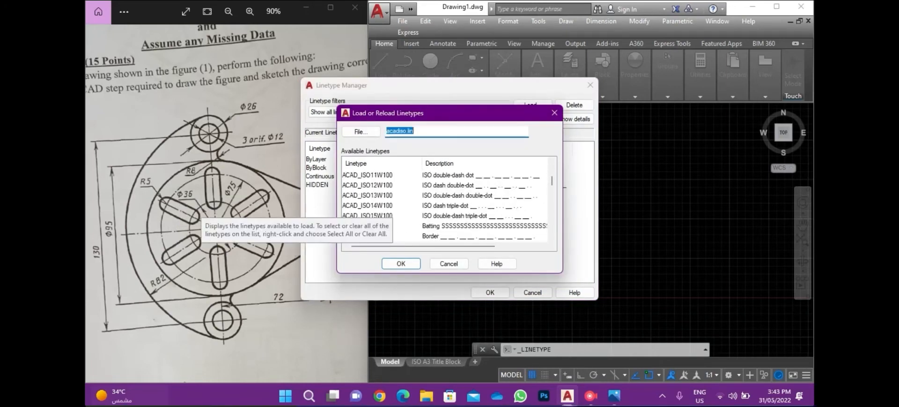
scroll(448, 206, down, 4)
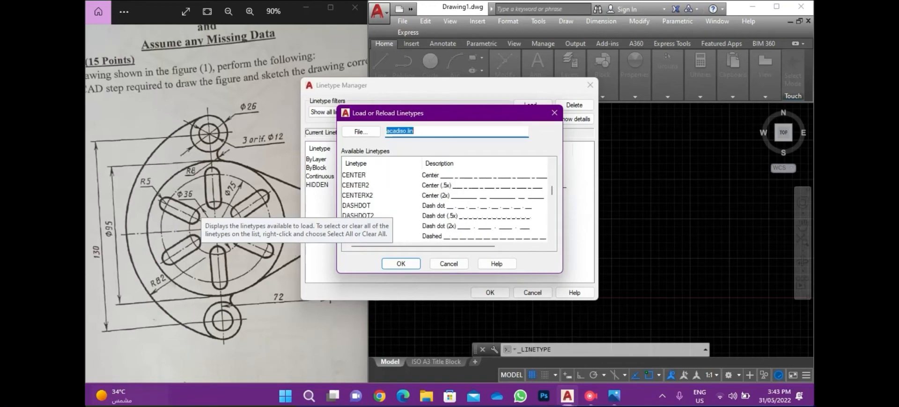
click(355, 175)
click(400, 263)
click(490, 292)
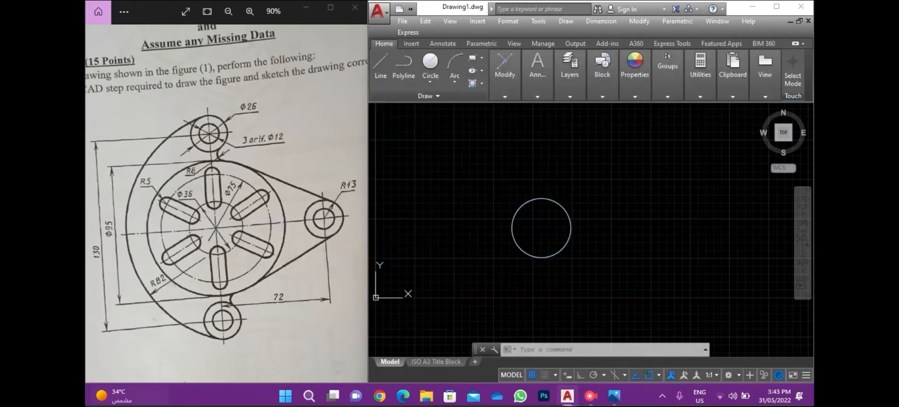
- Assign the CENTER linetype to the 75-diameter circle and clear the selection
click(499, 272)
click(584, 186)
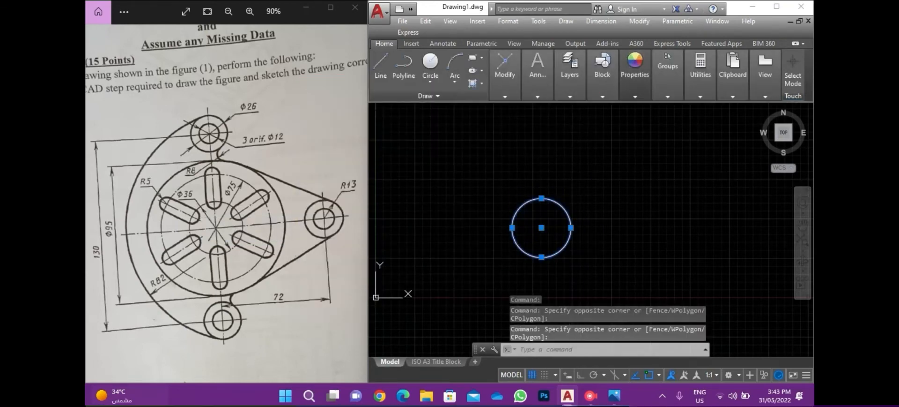
click(634, 85)
click(604, 134)
click(605, 174)
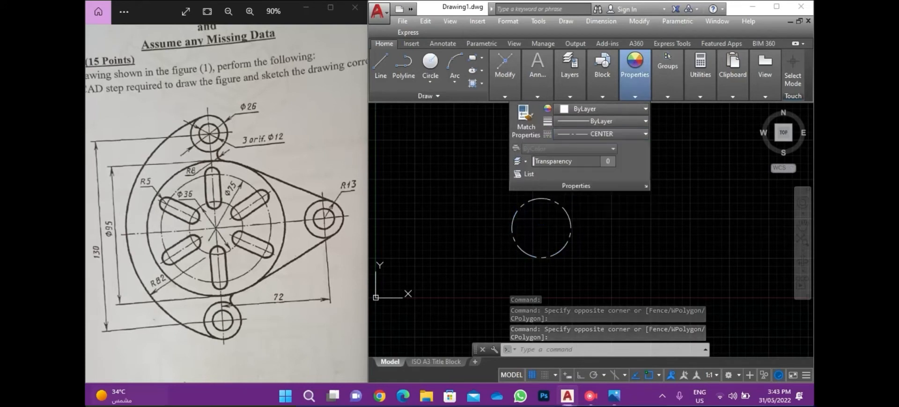
key(Escape)
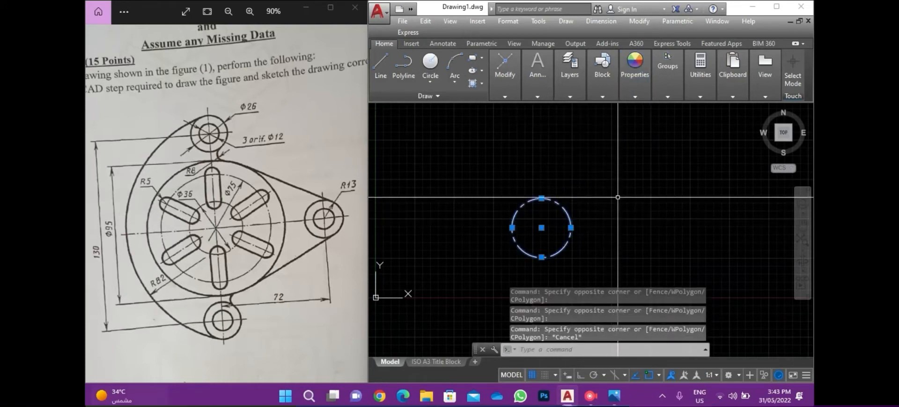
key(Escape)
key(Escape)
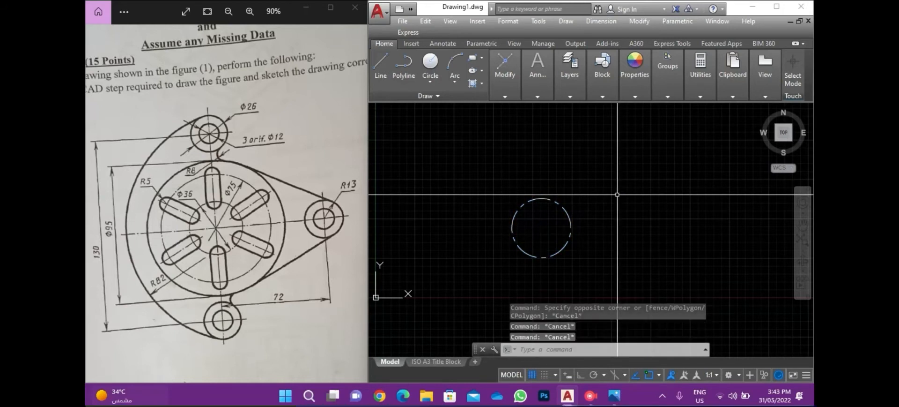
- Draw a circle with a diameter of 95 concentric with the dashed circle
text(c)
key(Return)
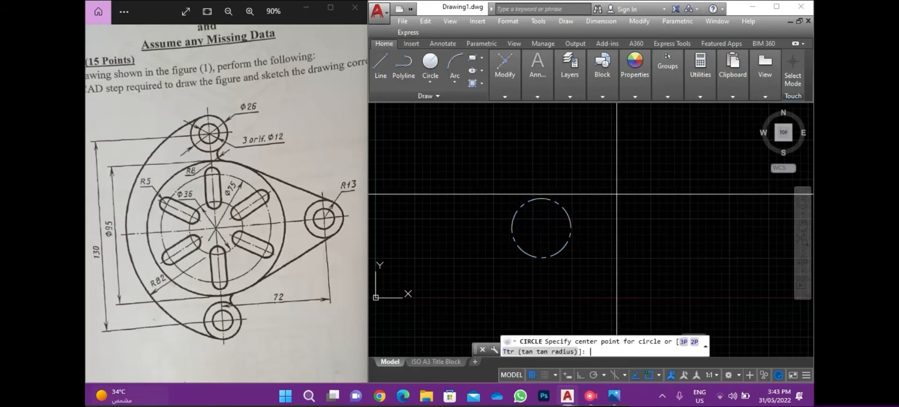
click(542, 227)
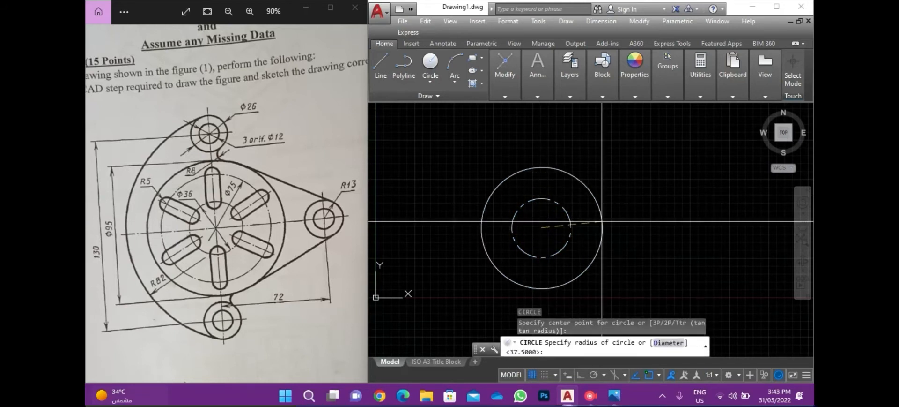
text(d)
key(Return)
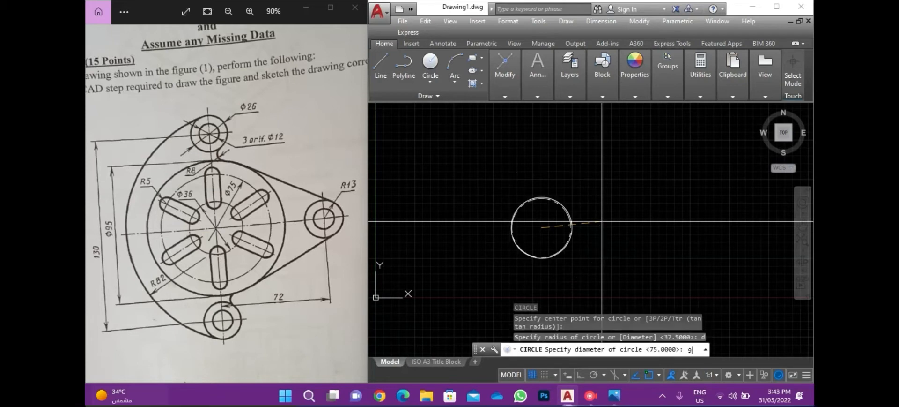
text(95)
key(Return)
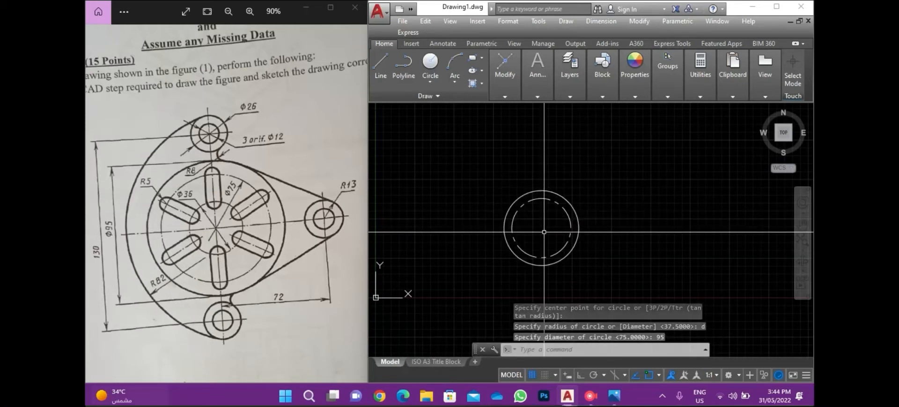
- Draw a vertical line across the outer circle from its top quadrant to its bottom quadrant
text(l)
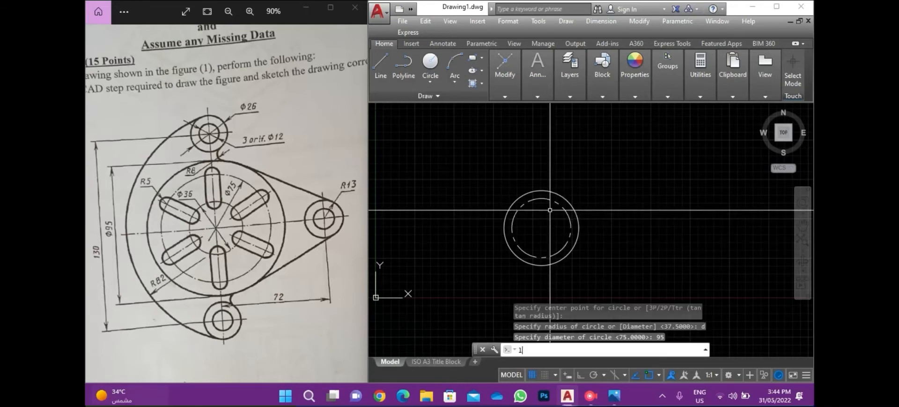
key(Return)
click(542, 191)
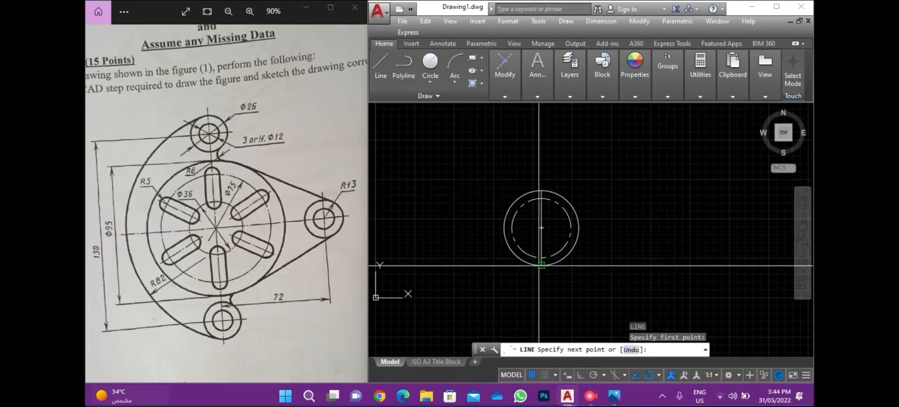
click(542, 265)
key(Escape)
- Draw a horizontal line across the outer circle from its right quadrant to its left quadrant
text(l)
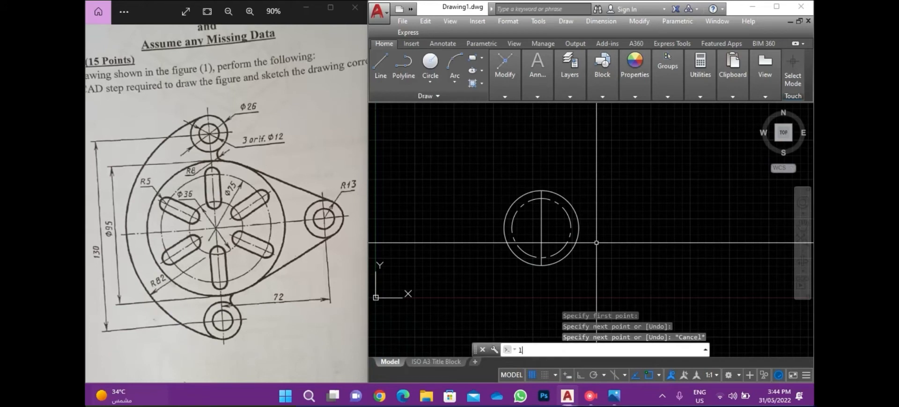
key(Return)
click(579, 228)
click(504, 228)
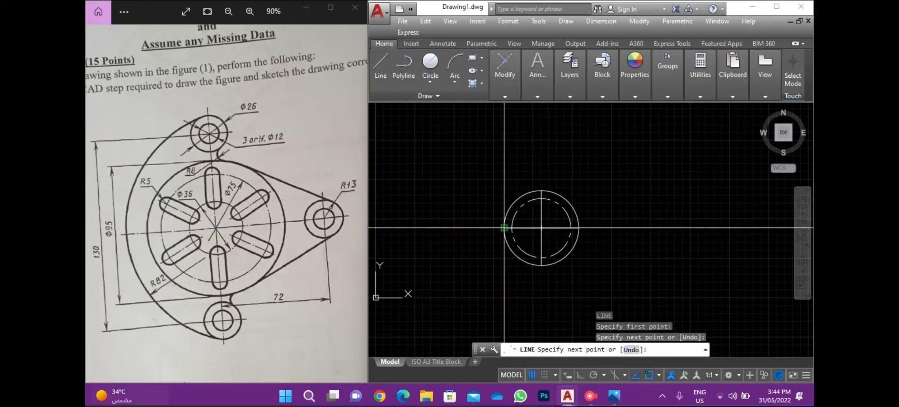
key(Escape)
- Assign the CENTER linetype to the crossing vertical and horizontal lines and clear the selection
click(550, 216)
click(534, 237)
click(636, 66)
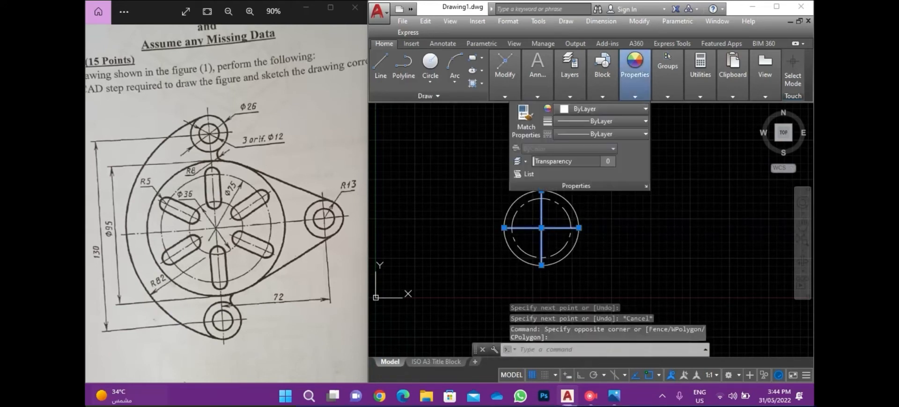
click(600, 133)
key(Escape)
key(Escape)
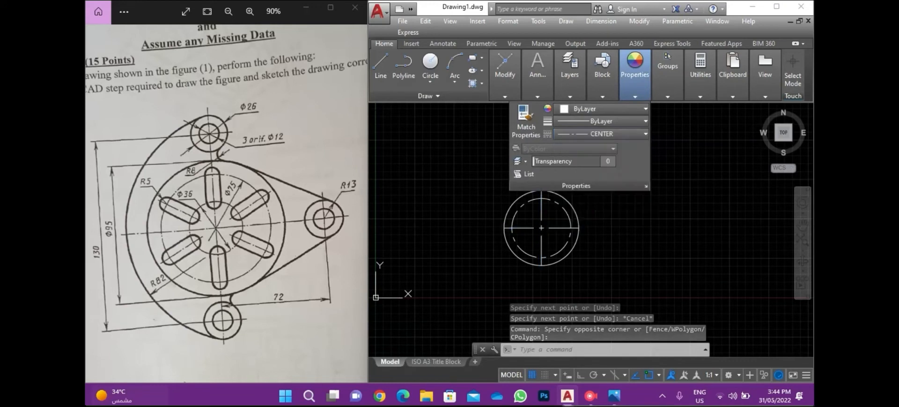
- Set the global linetype scale factor (LTSCALE) to 0.5
text(lts)
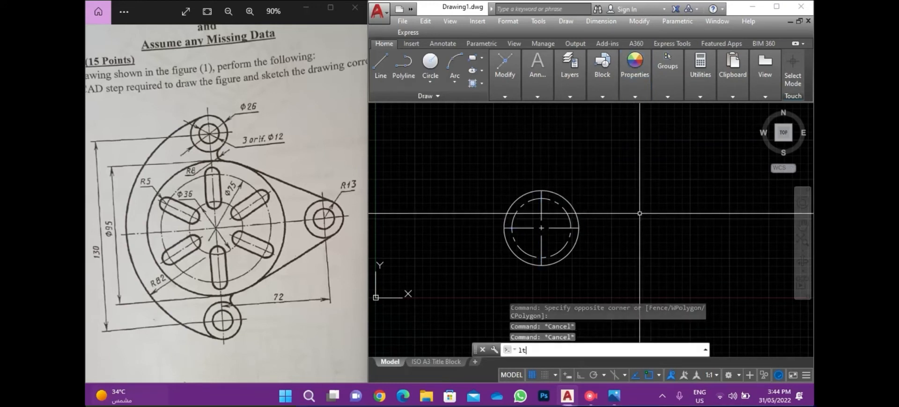
key(Return)
text(0.)
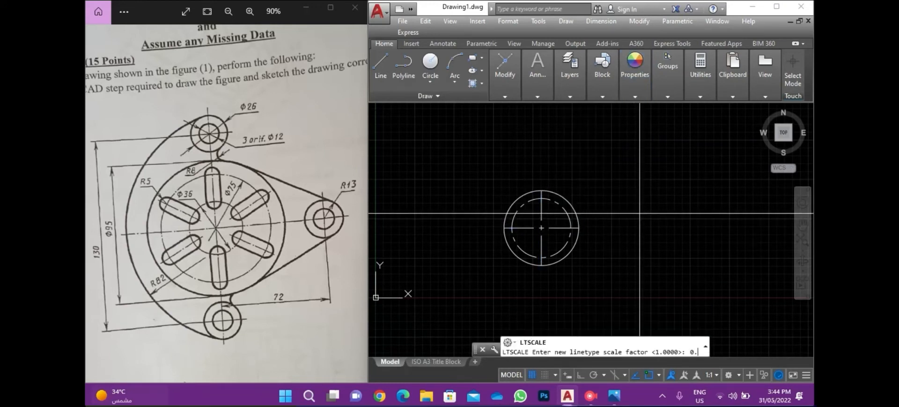
text(5)
key(Return)
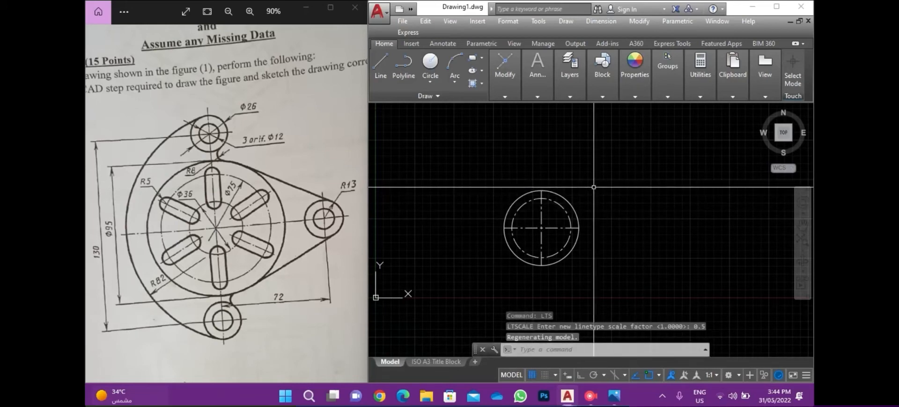
- Draw a circle of radius 5 centered where the vertical centerline meets the top of the 75-diameter circle
text(c)
key(Return)
scroll(580, 187, up, 5)
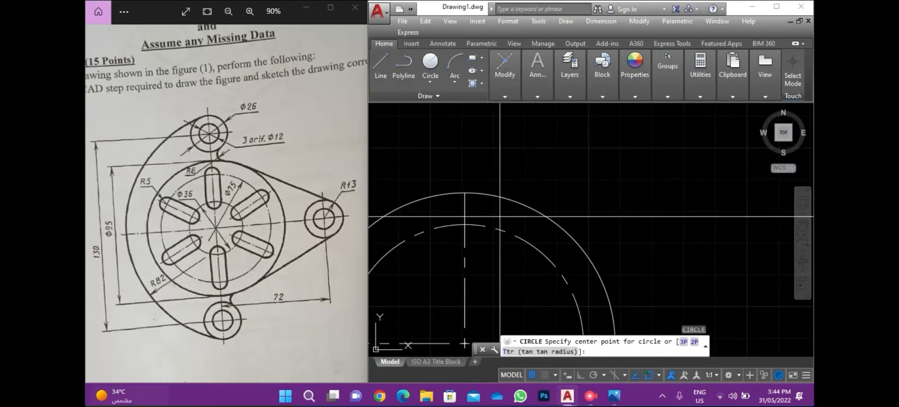
click(469, 220)
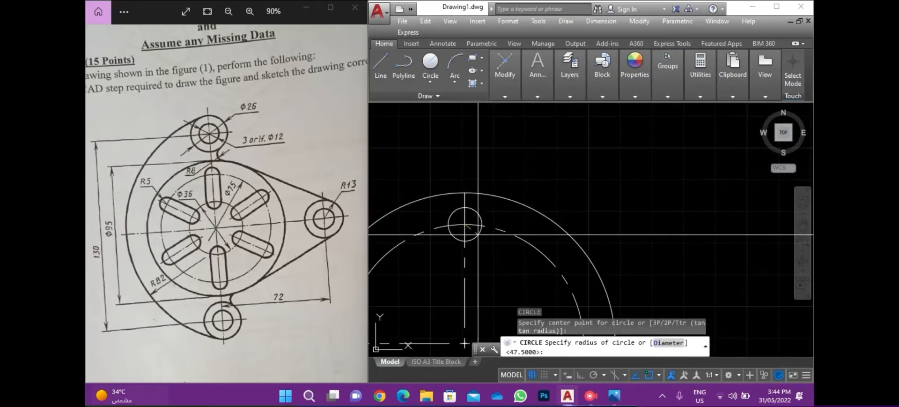
text(5)
key(Return)
key(Escape)
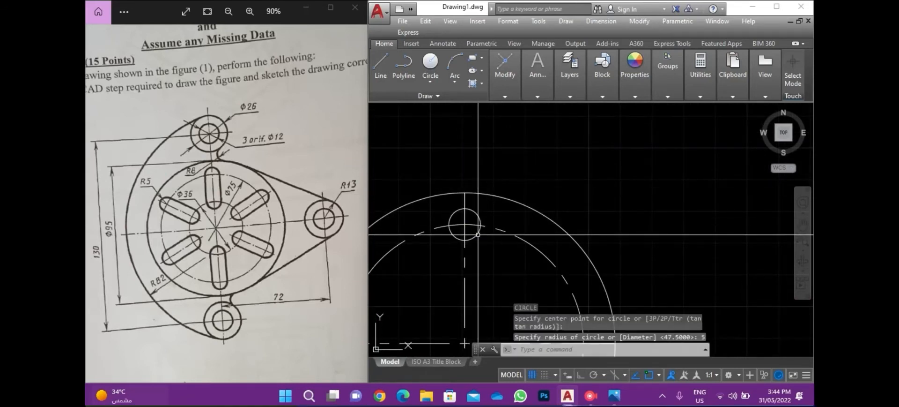
- Draw a circle of diameter 36 centered on the intersection of the vertical and horizontal centerlines
mouse_move(569, 208)
middle_down()
mouse_move(631, 172)
mouse_move(635, 158)
middle_up()
middle_drag(581, 263, 580, 245)
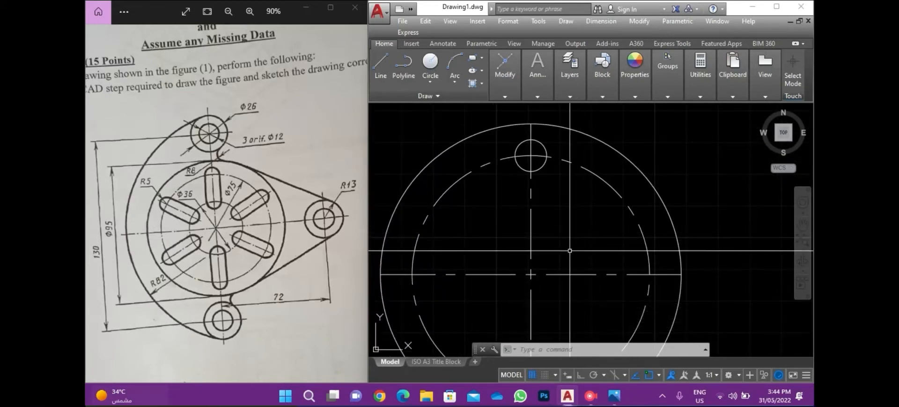
scroll(566, 234, up, 2)
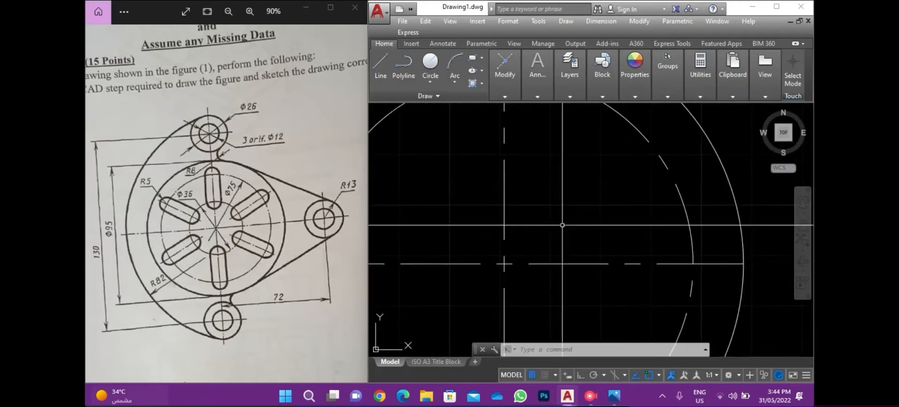
scroll(564, 218, down, 2)
text(c)
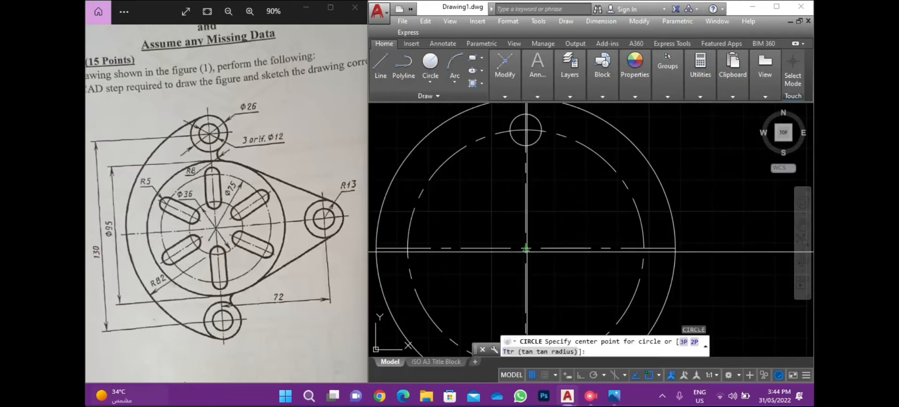
click(525, 247)
text(d)
key(Return)
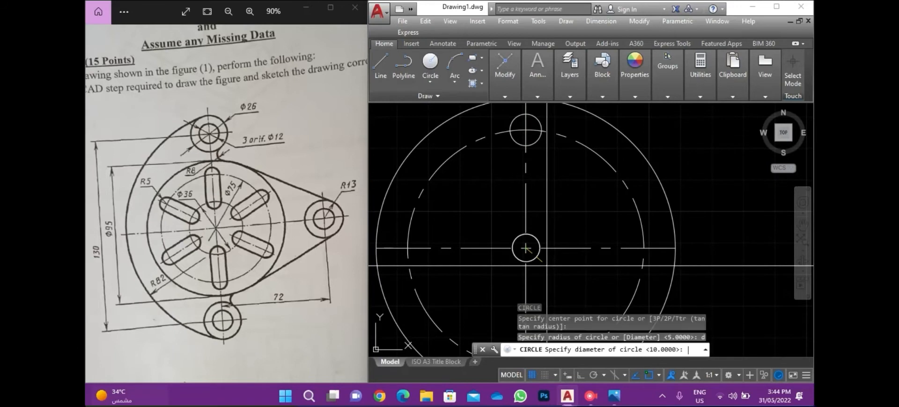
text(36)
key(Return)
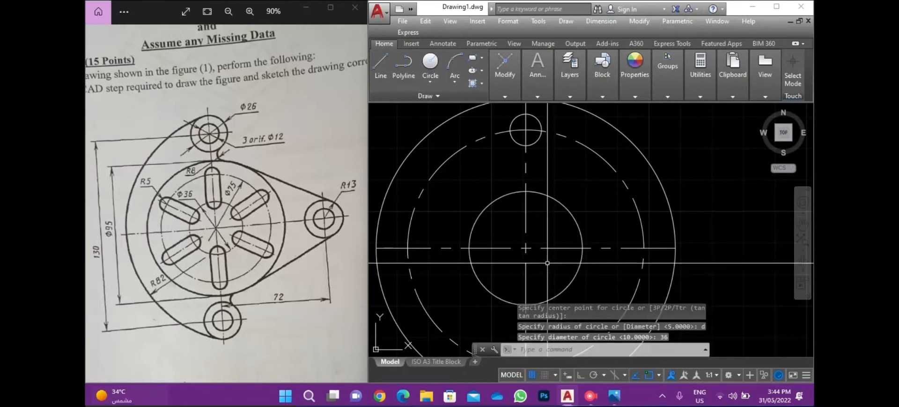
key(Escape)
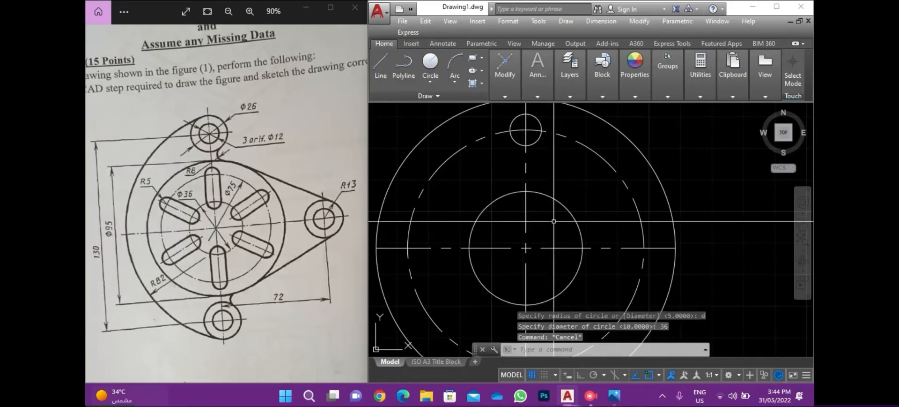
click(538, 141)
text(c)
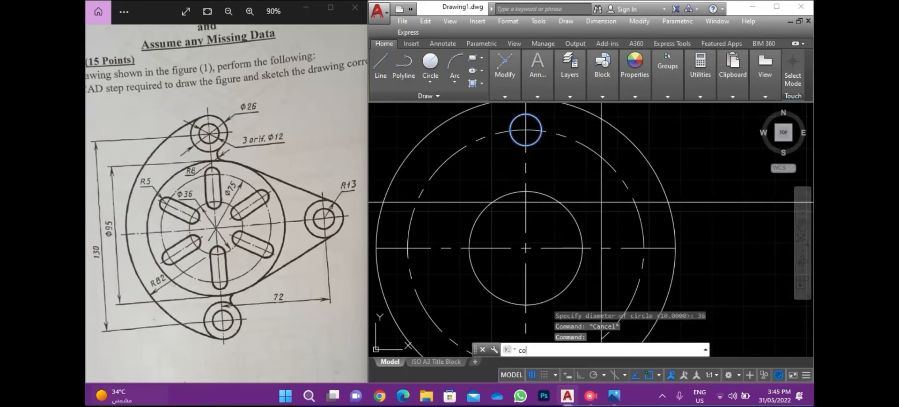
text(o)
key(Return)
click(526, 130)
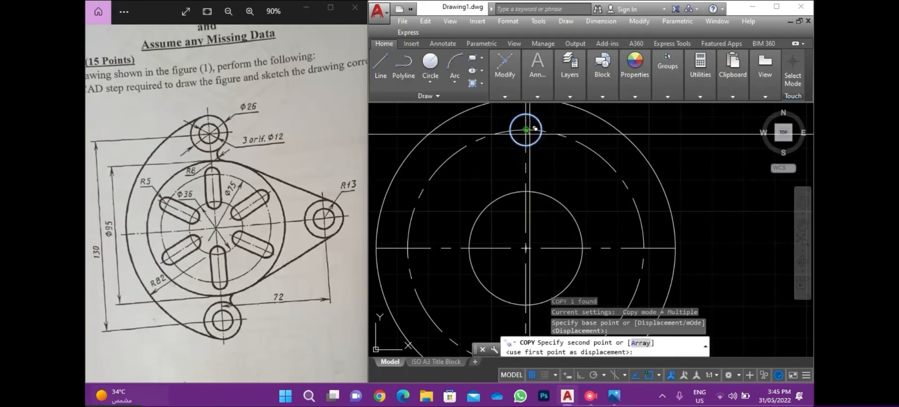
key(Escape)
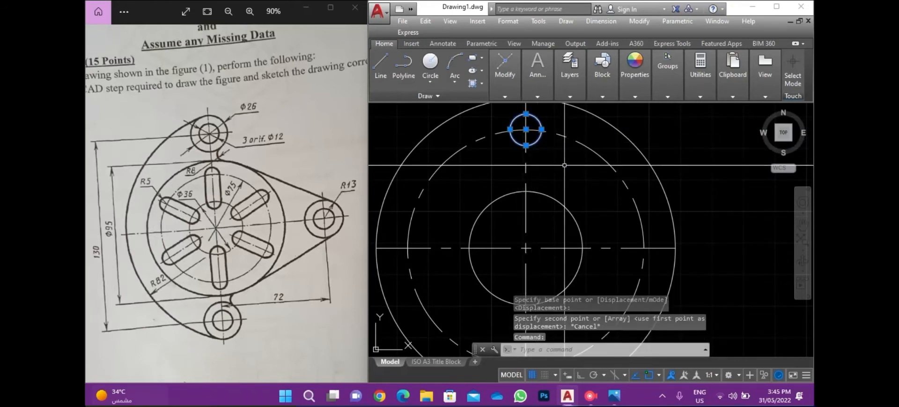
- Copy the selected small circle from its center to the top of the 36-diameter circle on the vertical centerline
text(co)
key(Return)
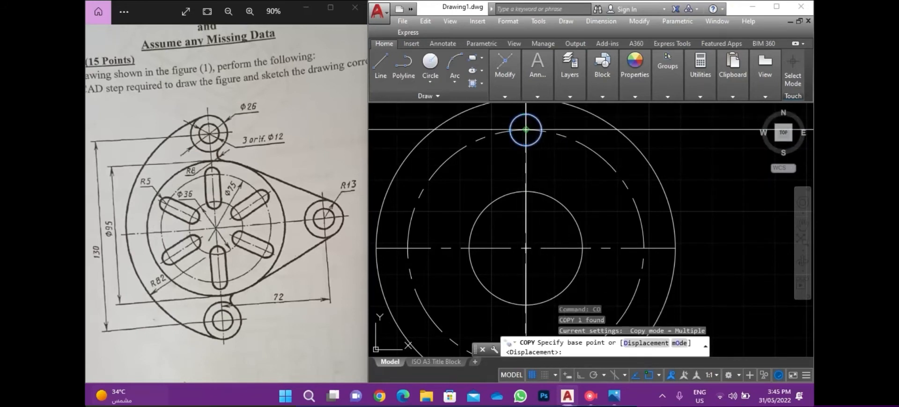
click(526, 130)
click(527, 190)
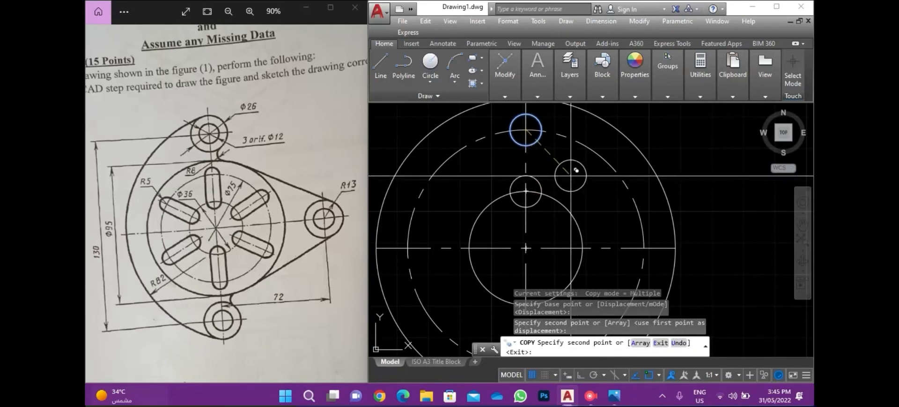
key(Return)
- Draw a vertical line from the right quadrant of the lower small circle to the right quadrant of the upper one
scroll(569, 173, up, 2)
text(l)
key(Return)
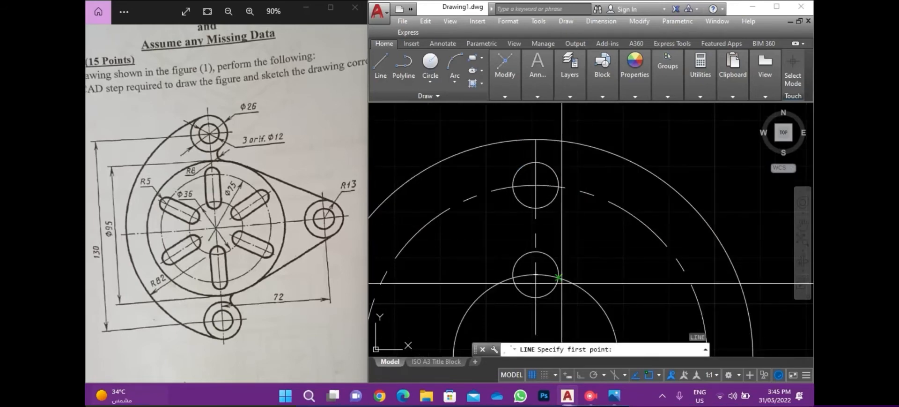
scroll(562, 281, up, 2)
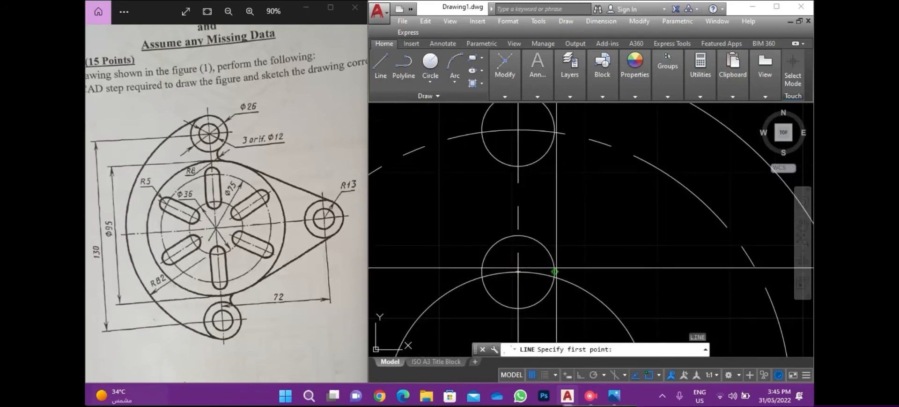
scroll(541, 271, up, 3)
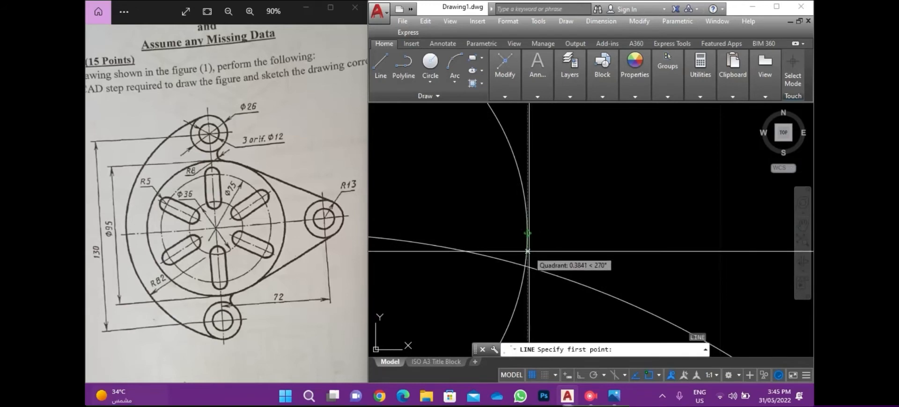
scroll(539, 237, down, 2)
scroll(537, 241, up, 2)
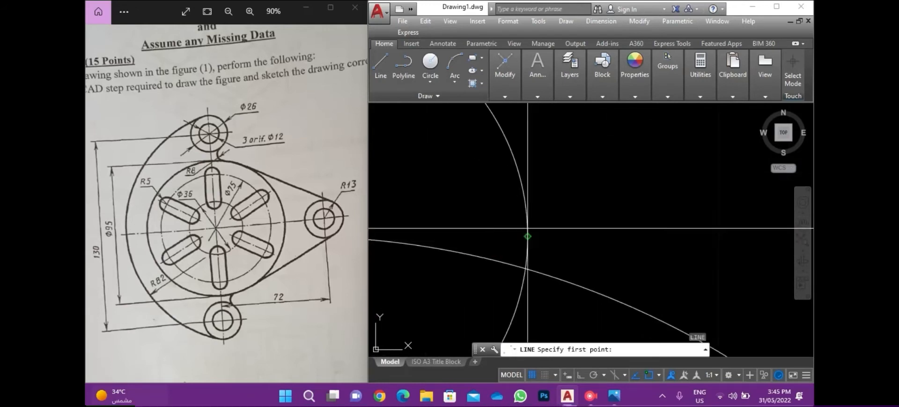
click(527, 237)
scroll(542, 198, down, 4)
middle_drag(541, 199, 511, 344)
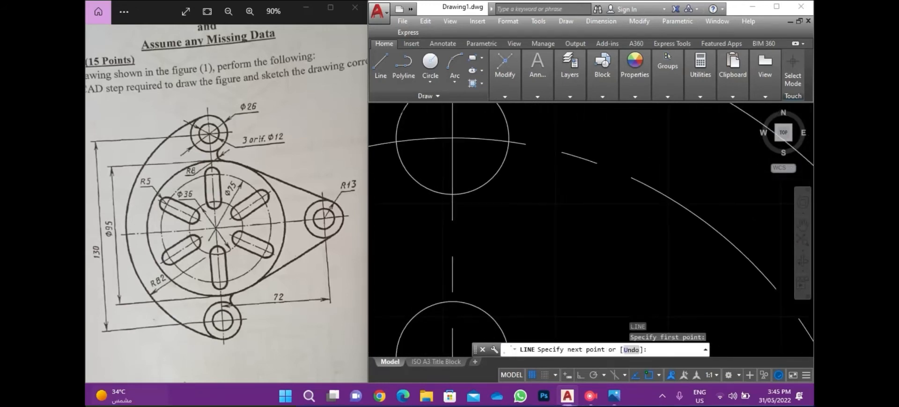
click(509, 137)
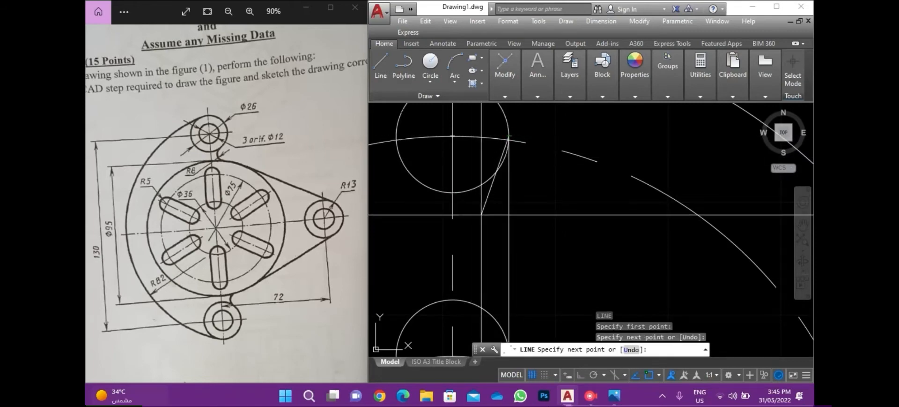
key(Escape)
- Draw a vertical line joining the left quadrants of the upper and lower small circles
scroll(480, 216, down, 6)
key(space)
scroll(456, 216, up, 4)
scroll(455, 217, up, 2)
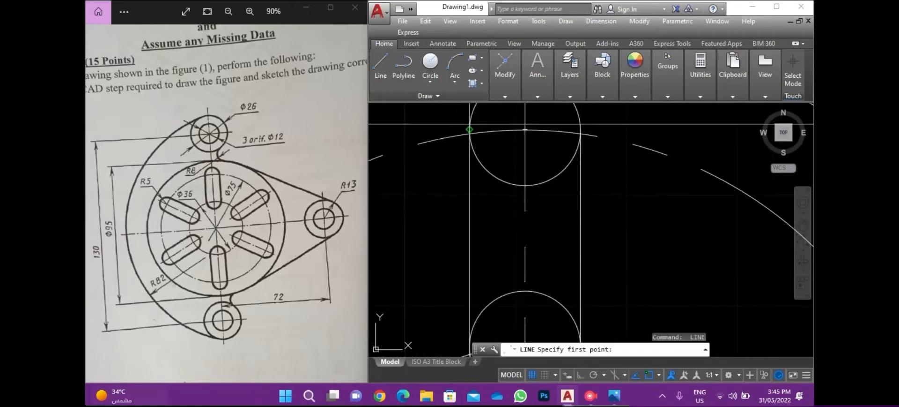
click(470, 130)
middle_drag(477, 261, 480, 212)
click(473, 297)
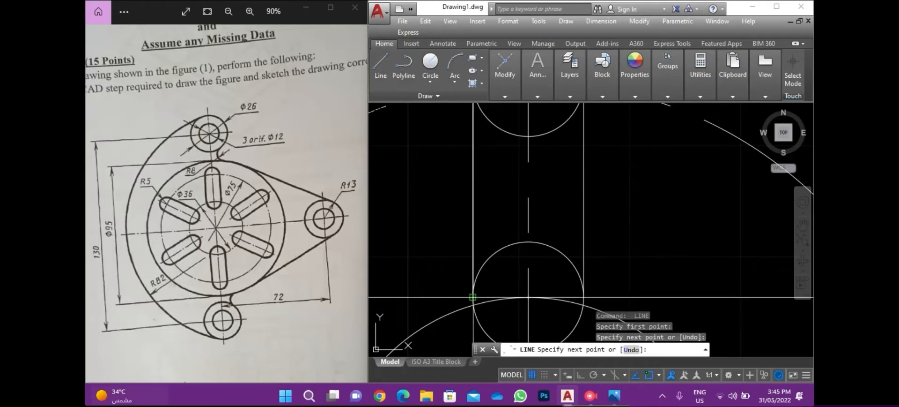
key(Escape)
- Trim the inner halves of both small circles using the two vertical side lines as cutting edges, leaving a slot outline
scroll(609, 267, down, 4)
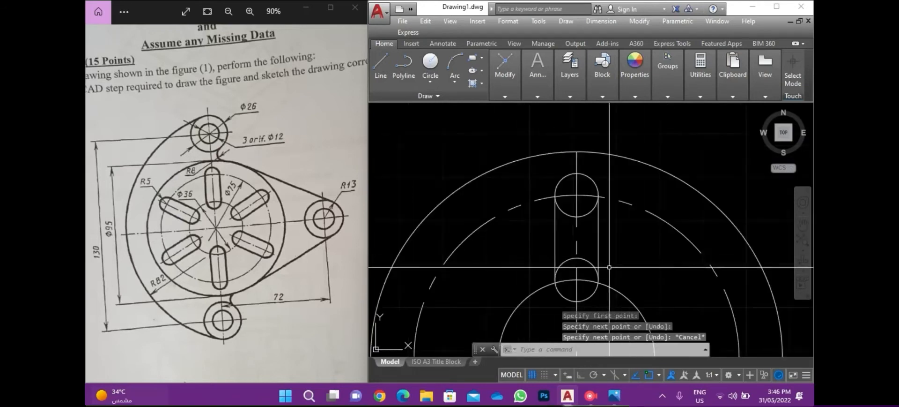
click(608, 254)
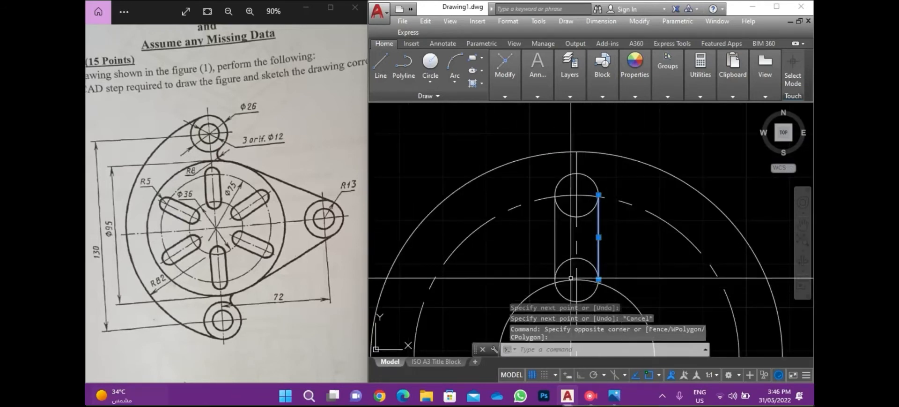
click(528, 254)
text(tr)
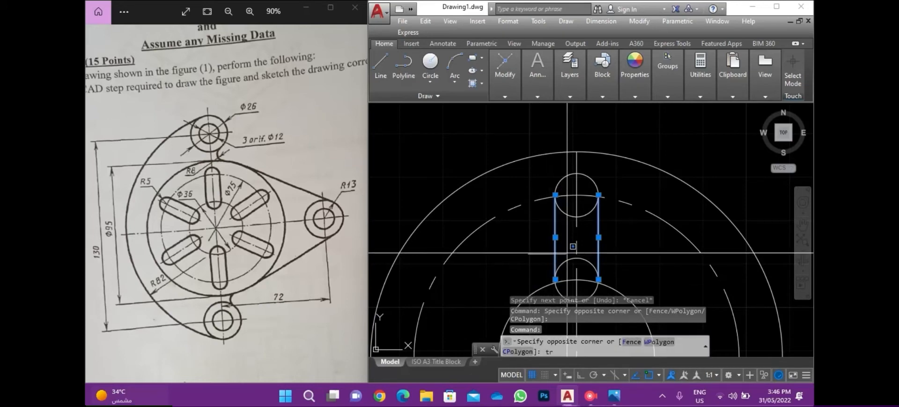
key(Return)
click(576, 242)
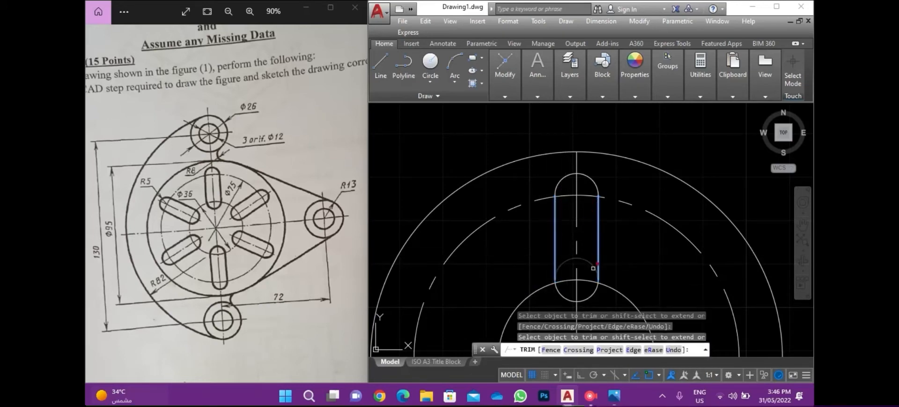
click(605, 254)
key(Escape)
- Join the slot's two end arcs and two side lines into a single polyline
scroll(610, 211, down, 4)
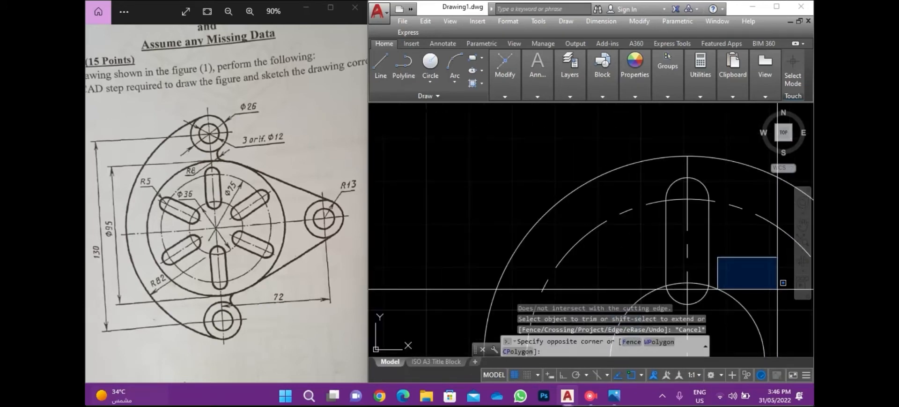
click(605, 211)
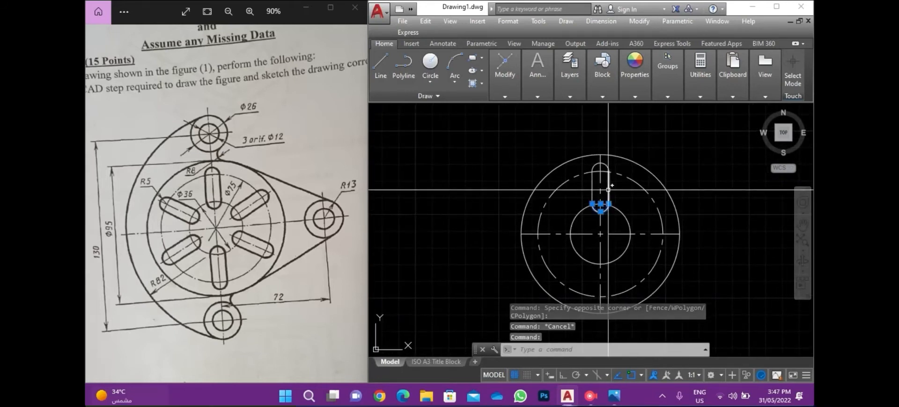
click(609, 188)
click(602, 163)
click(592, 188)
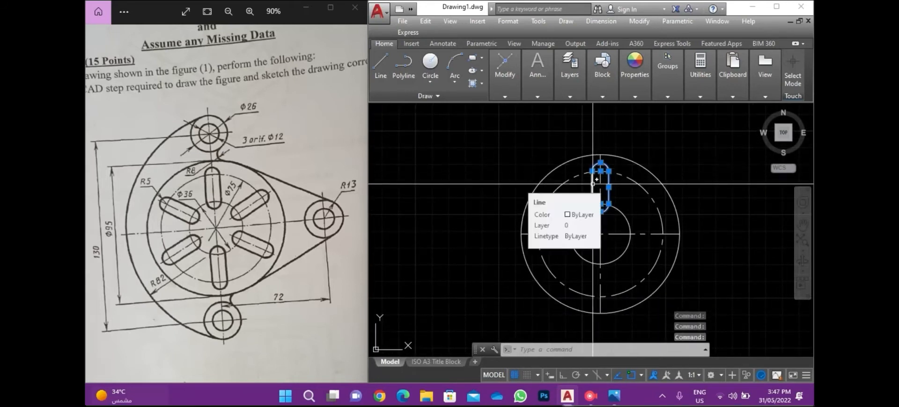
text(join)
key(Return)
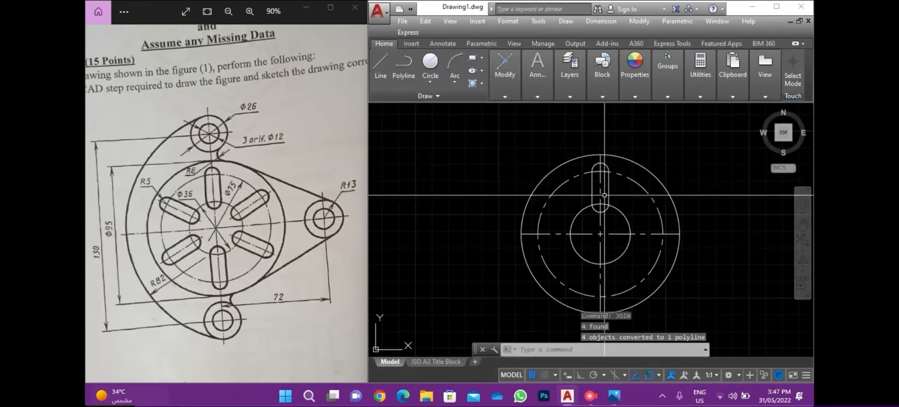
- Create a polar array of the slot with 6 items over 360 degrees around the center of the concentric circles
click(600, 185)
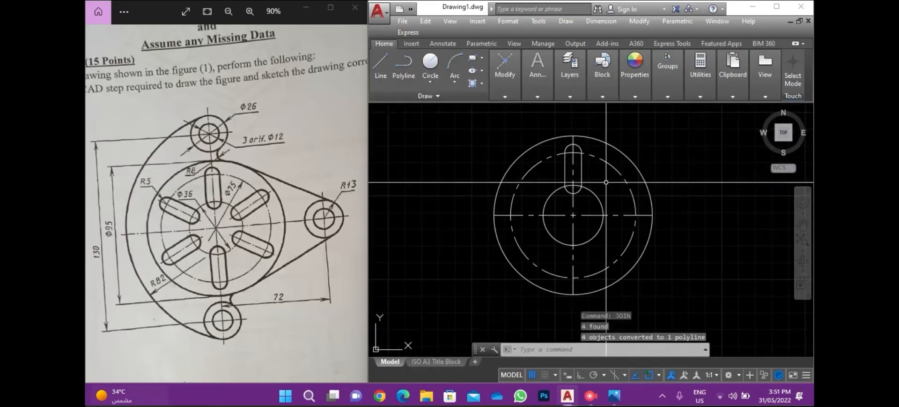
click(582, 183)
text(arr)
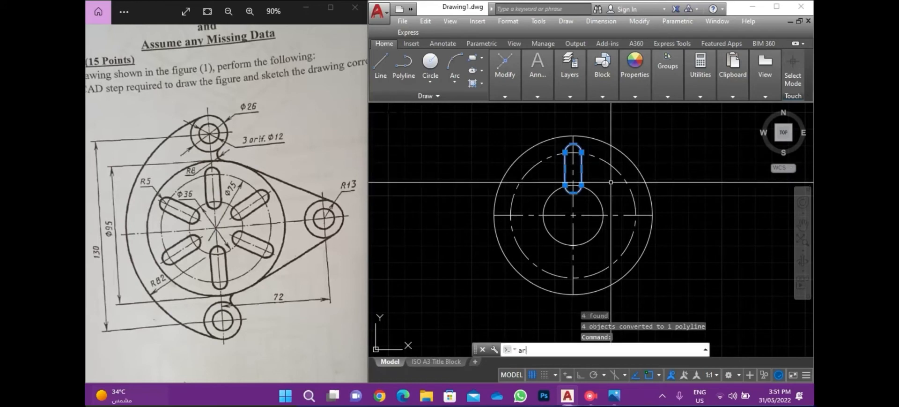
key(Down)
key(Return)
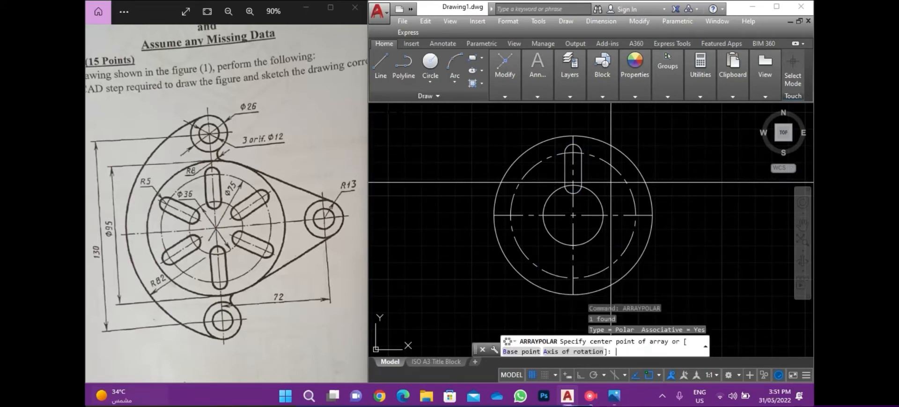
click(573, 215)
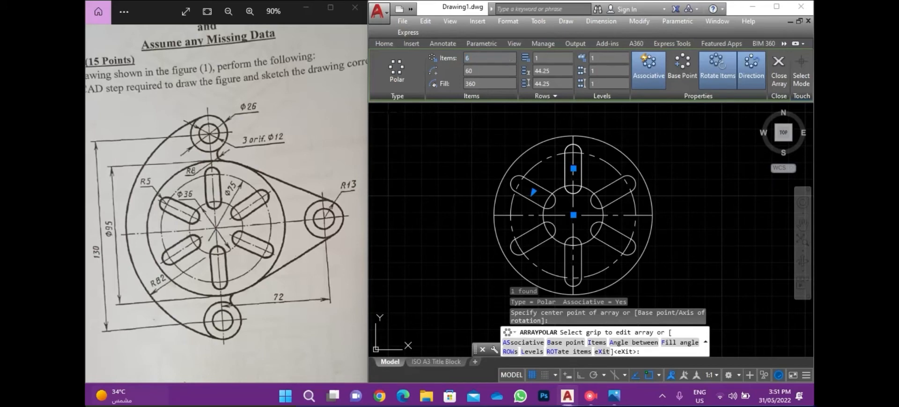
key(Escape)
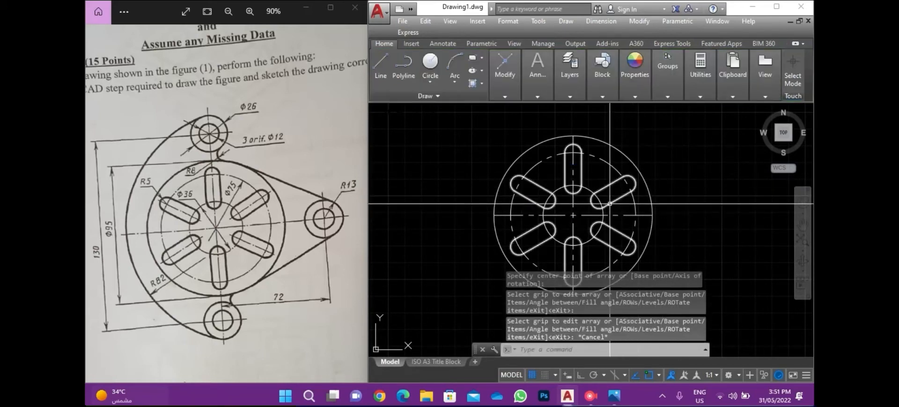
scroll(592, 215, up, 3)
scroll(591, 215, down, 5)
middle_drag(590, 216, 579, 192)
scroll(574, 220, up, 8)
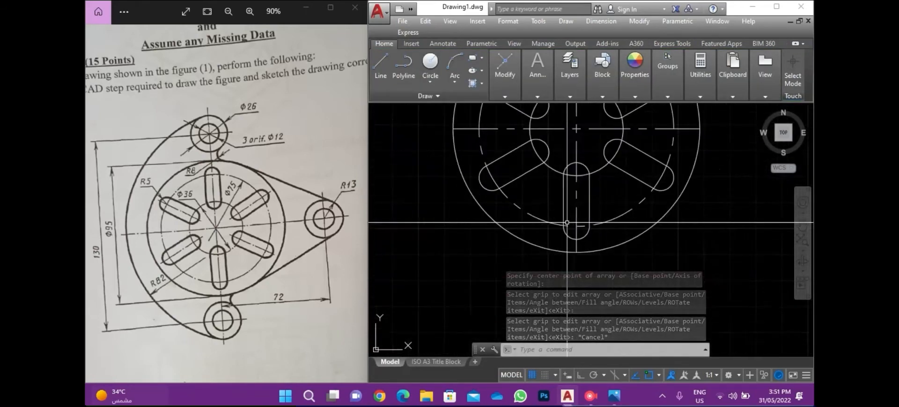
click(588, 226)
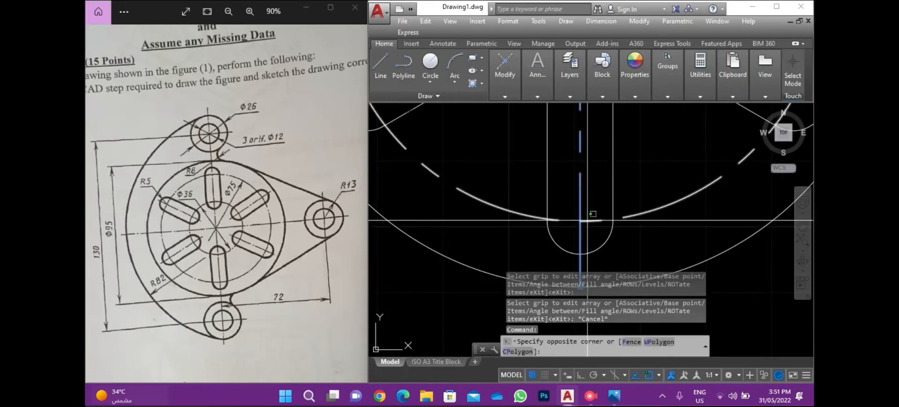
key(Escape)
scroll(584, 227, down, 6)
key(Escape)
middle_drag(660, 193, 646, 207)
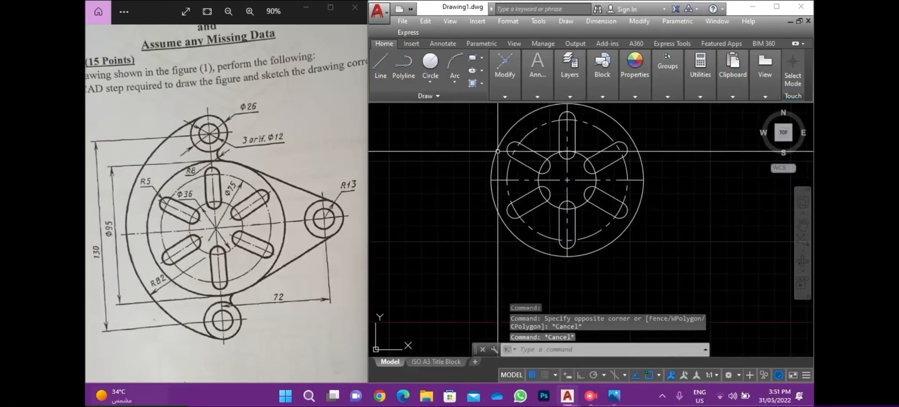
- Draw a horizontal line 72 mm long from the center of the concentric circles toward the right-hand lug position
key(Escape)
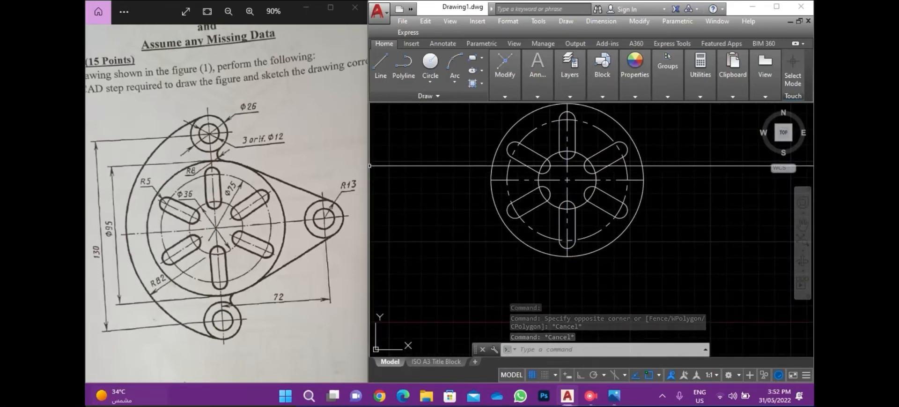
middle_drag(667, 184, 632, 191)
text(l)
key(Return)
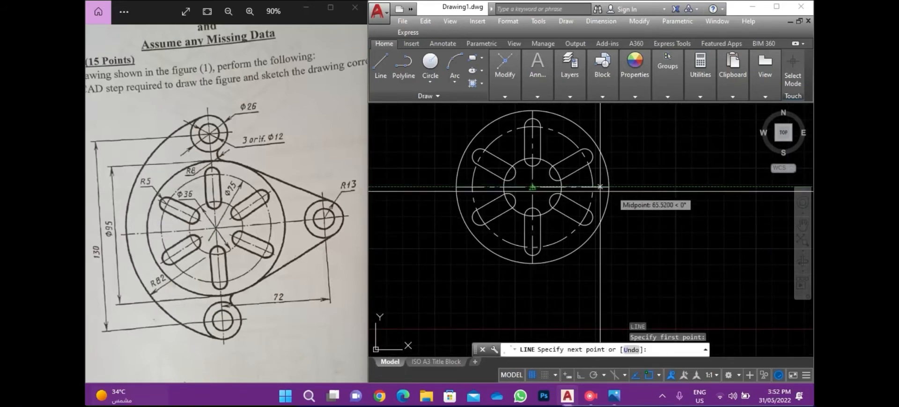
scroll(537, 186, up, 4)
scroll(640, 214, up, 2)
scroll(609, 192, down, 6)
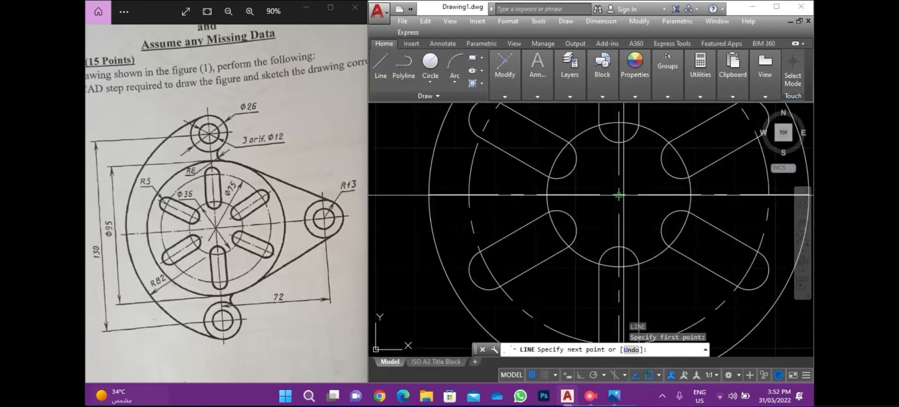
scroll(596, 176, up, 3)
scroll(595, 196, down, 2)
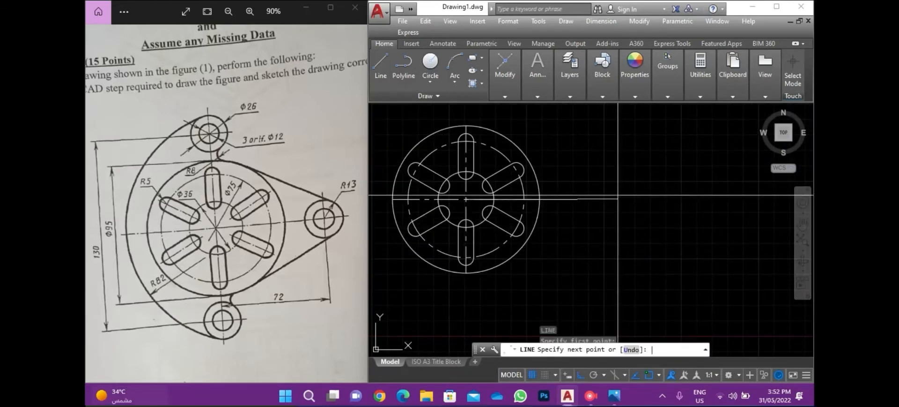
key(Escape)
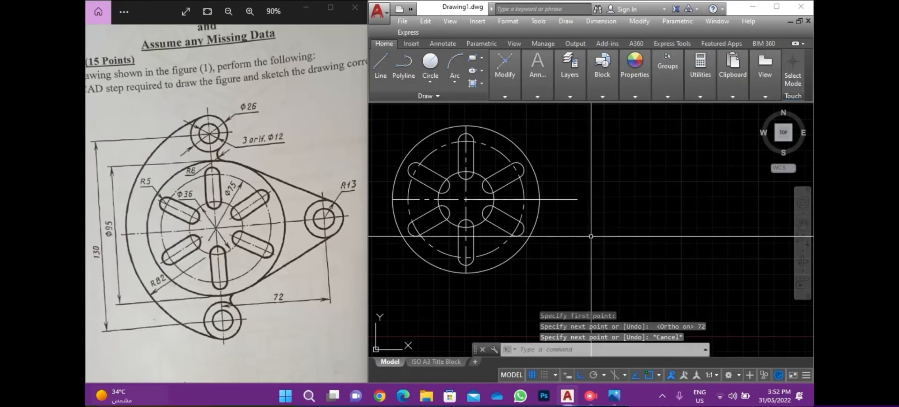
- Change the linetype of the 72 mm horizontal line to CENTER
click(598, 186)
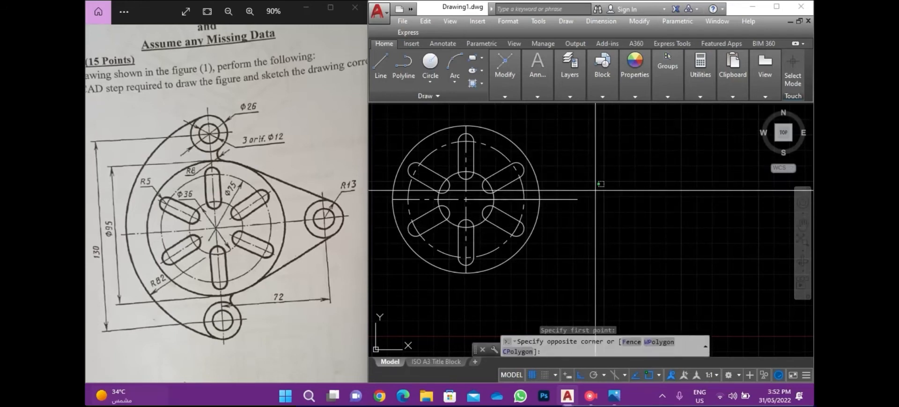
click(563, 213)
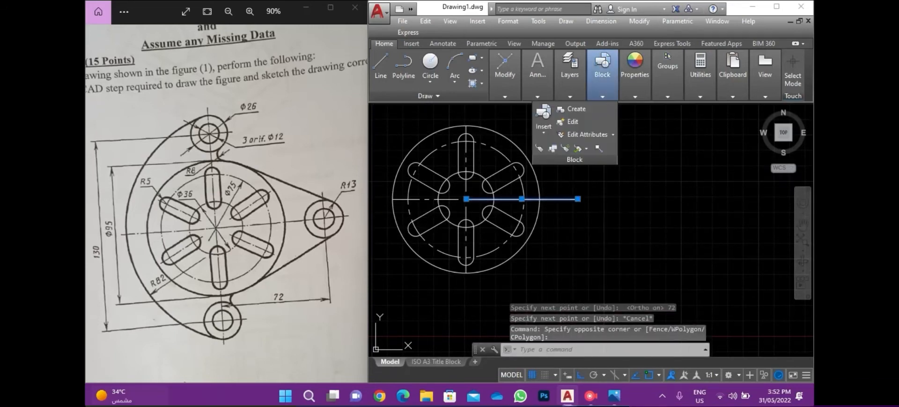
mouse_move(635, 70)
click(599, 134)
click(604, 174)
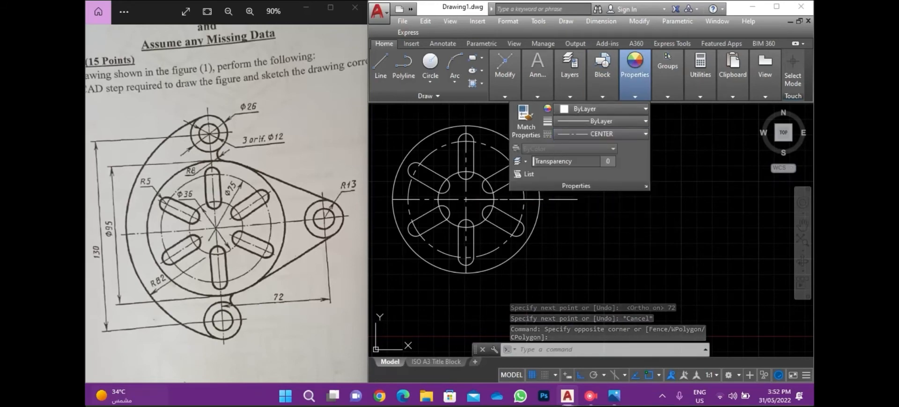
key(Escape)
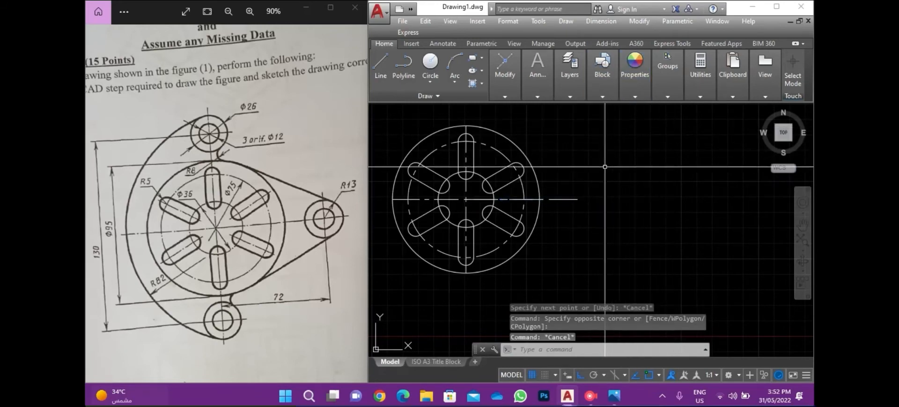
- Delete the original horizontal centerline and stretch the 72 mm one to the large circle's left quadrant
scroll(510, 204, up, 2)
click(420, 197)
scroll(623, 191, down, 4)
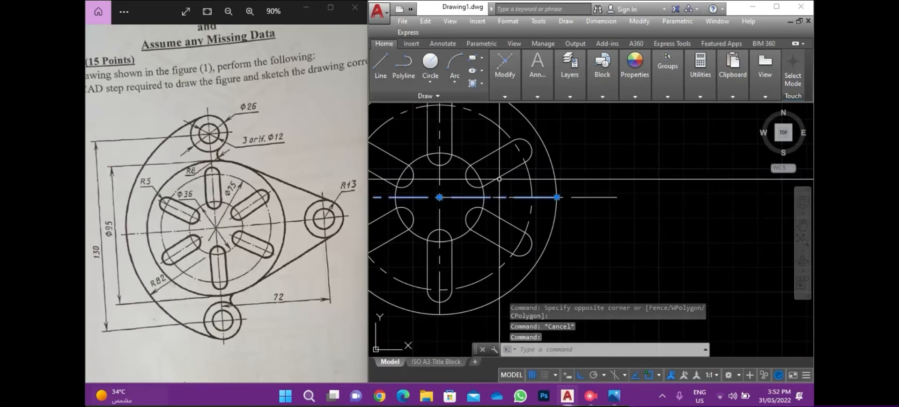
key(Delete)
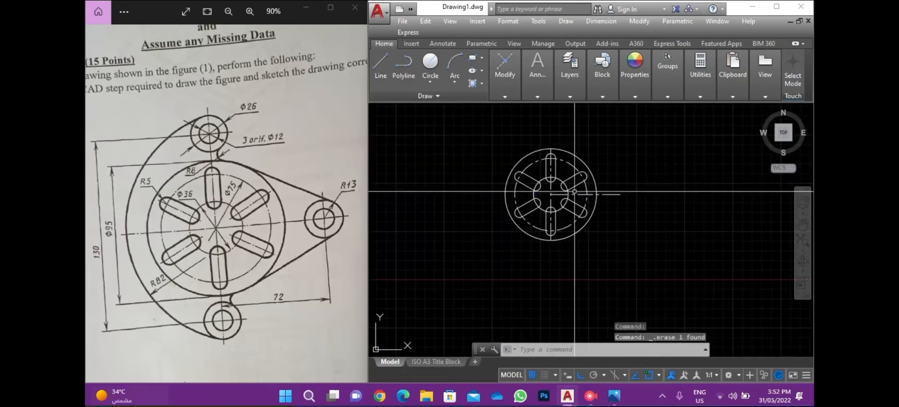
click(557, 194)
click(562, 194)
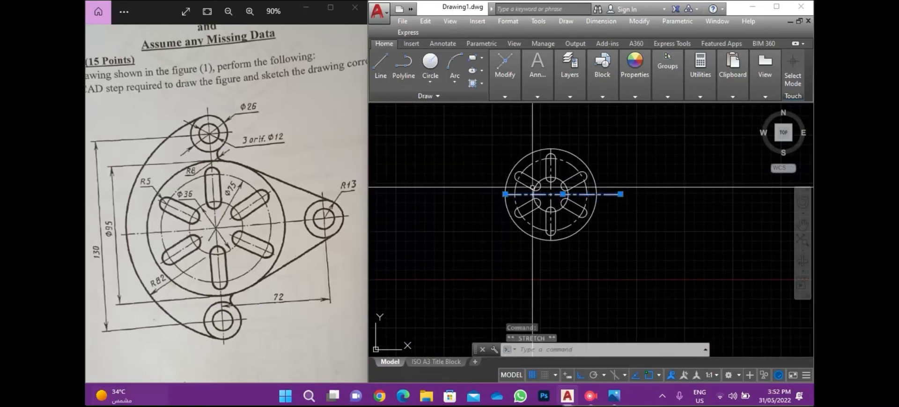
key(Escape)
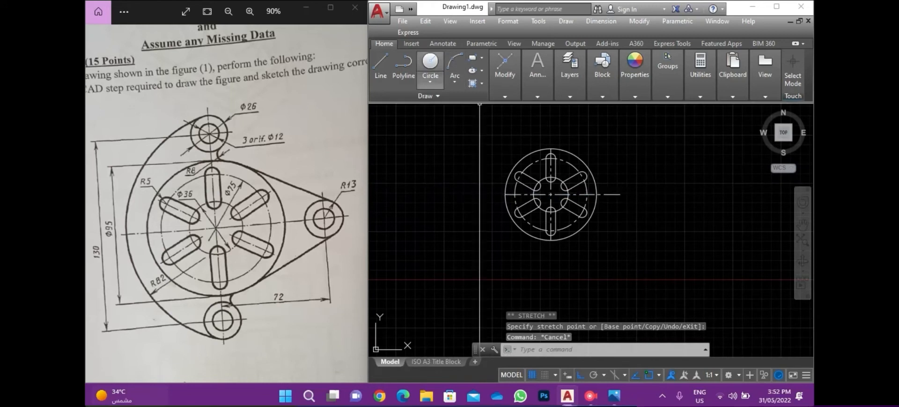
- Draw a circle of radius 13 mm centered on the right end of the horizontal centerline
click(430, 64)
click(620, 194)
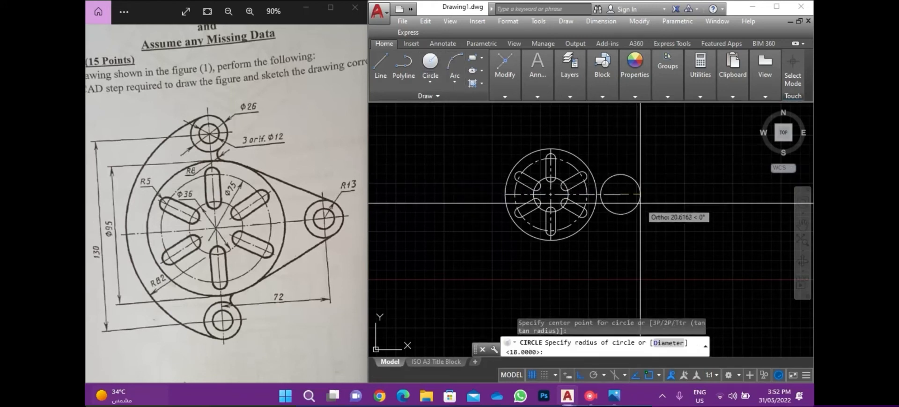
text(13)
key(Return)
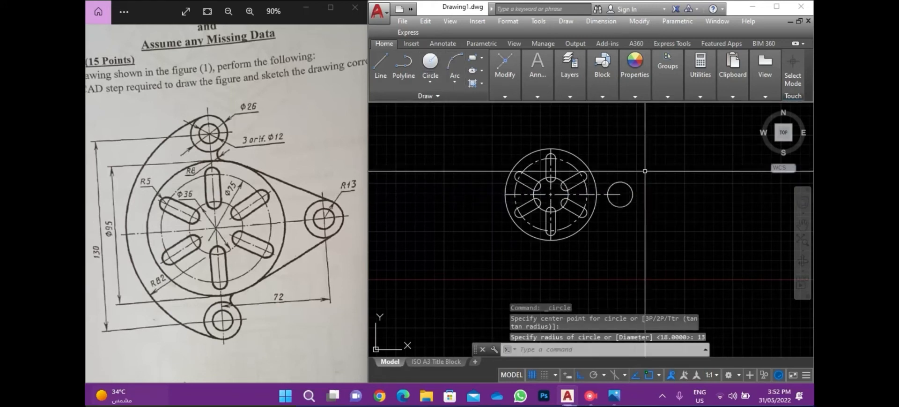
- Draw a line from the top quadrant of the 13 mm radius circle tangent to the upper side of the large circle
middle_drag(646, 161, 625, 168)
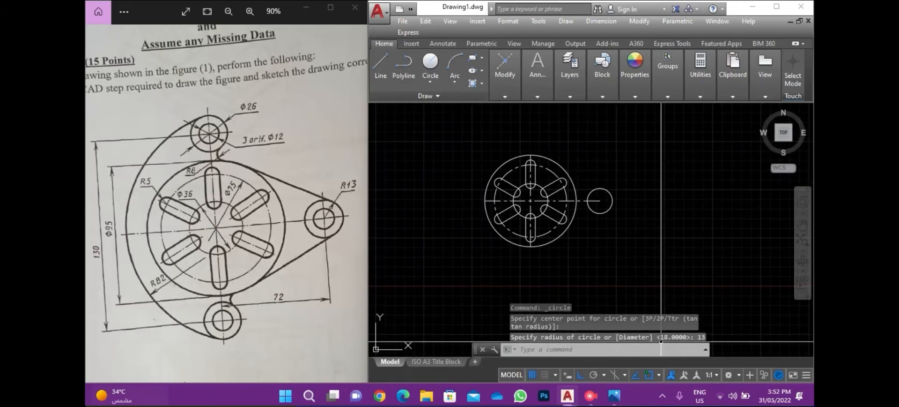
click(659, 374)
click(586, 306)
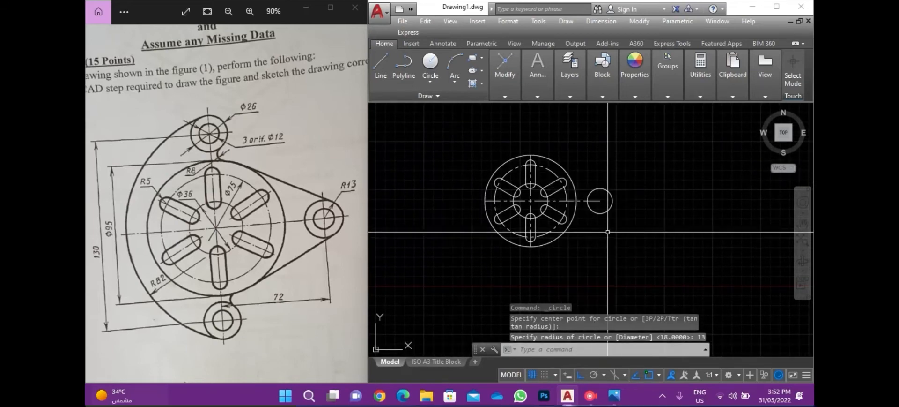
text(l)
key(Return)
scroll(611, 178, up, 2)
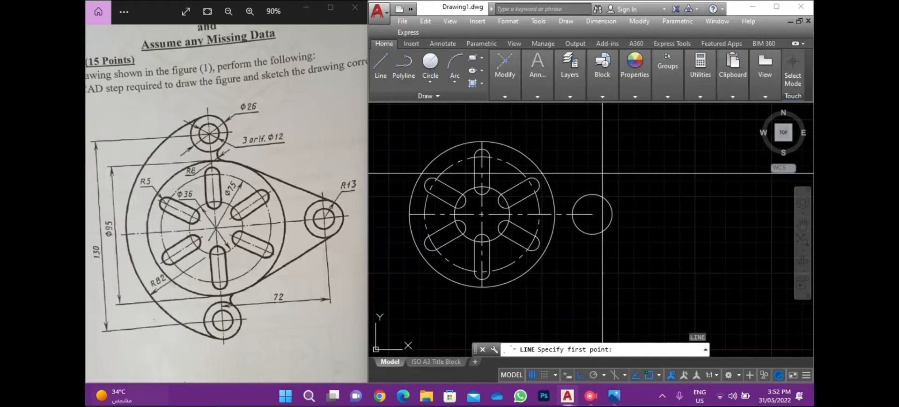
click(596, 190)
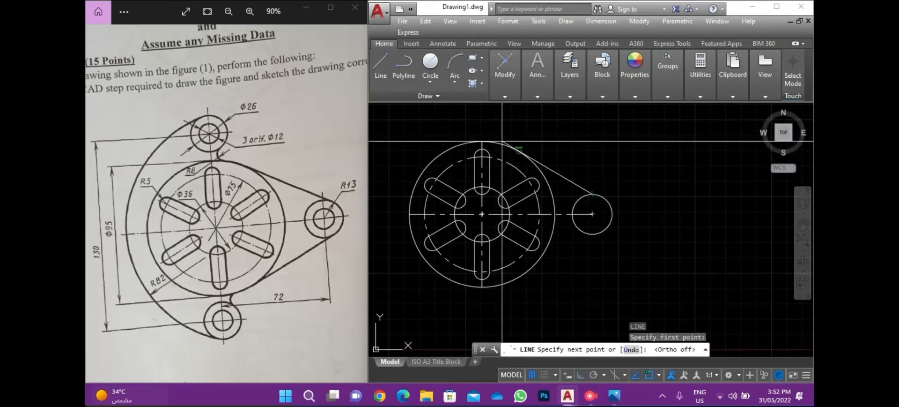
click(519, 151)
key(Escape)
- Stretch the upper line's right end onto the lug circle so it meets that circle tangentially
scroll(600, 169, up, 3)
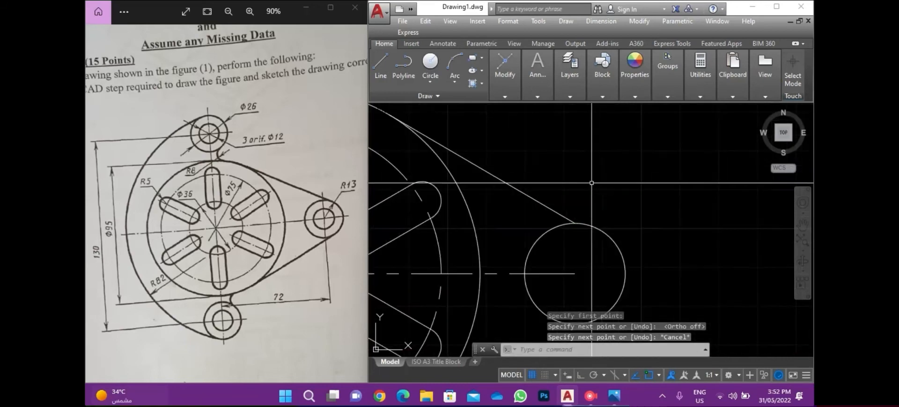
click(576, 224)
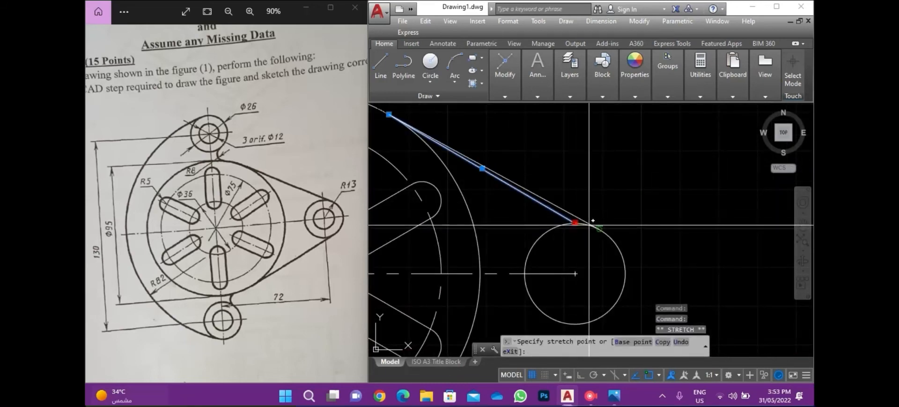
click(599, 228)
scroll(626, 208, down, 3)
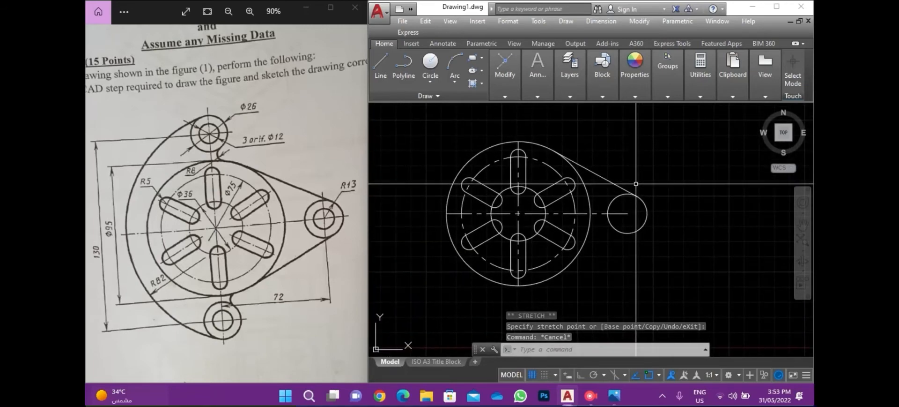
- Draw the matching lower line between the lug circle and the large circle, and adjust its lug end to be tangent
text(l)
key(Return)
middle_drag(611, 158, 603, 143)
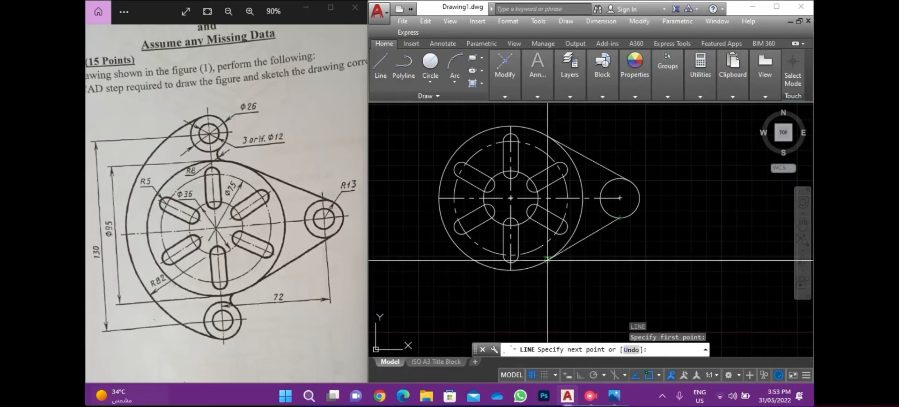
key(Escape)
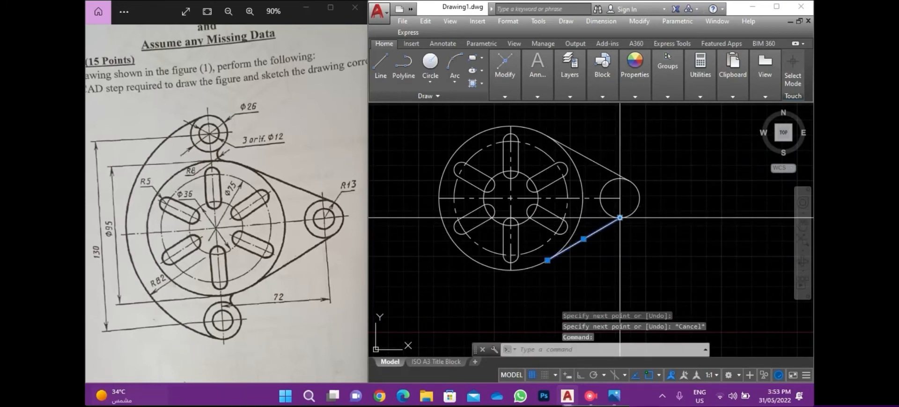
click(621, 217)
key(Escape)
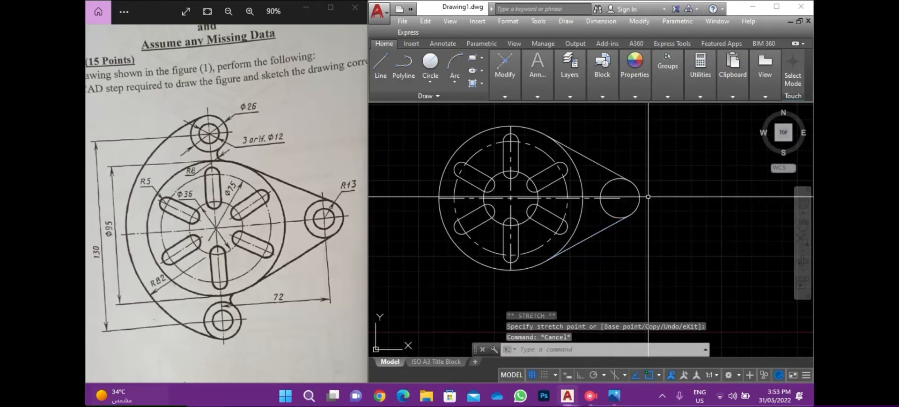
middle_drag(649, 196, 686, 201)
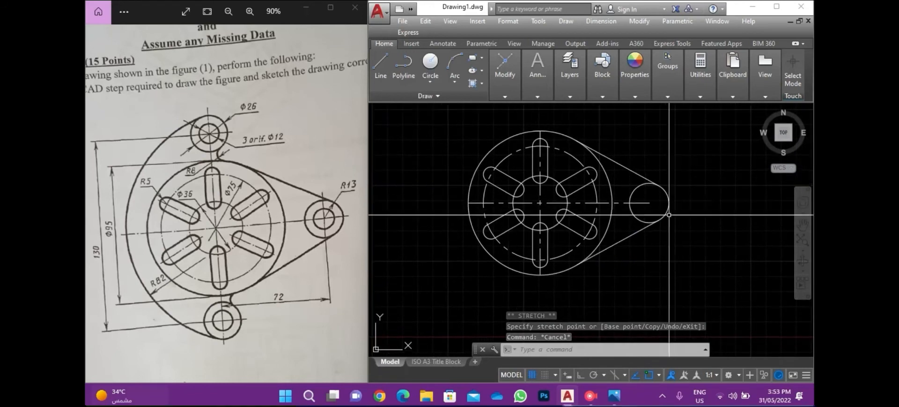
click(653, 202)
click(653, 196)
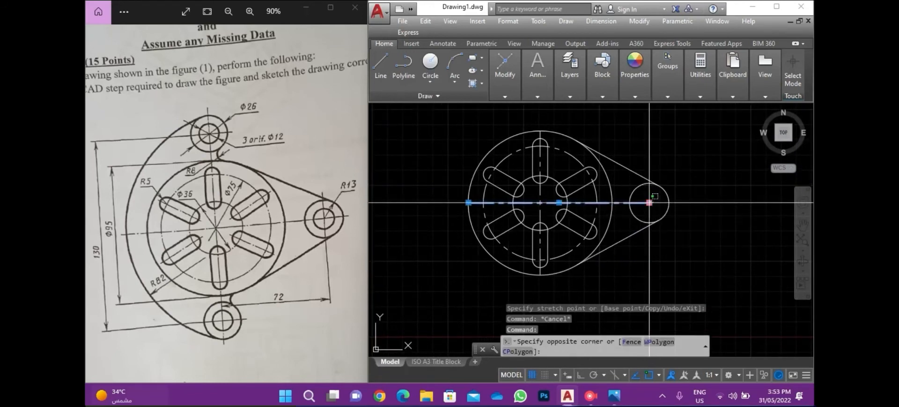
click(649, 203)
key(Escape)
key(Escape)
- Stretch the right end of the horizontal centerline to the right quadrant of the lug circle
click(652, 200)
click(646, 206)
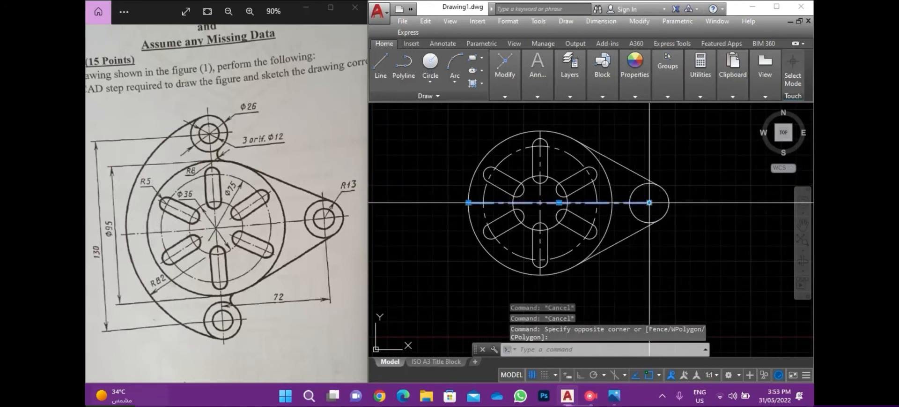
click(650, 203)
scroll(670, 201, up, 3)
key(Escape)
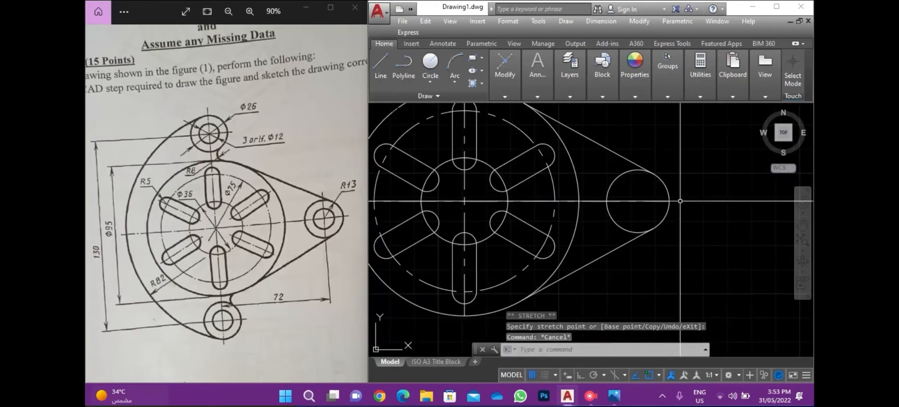
- Draw a vertical line through the lug circle from its top quadrant to its bottom quadrant
text(l)
key(Return)
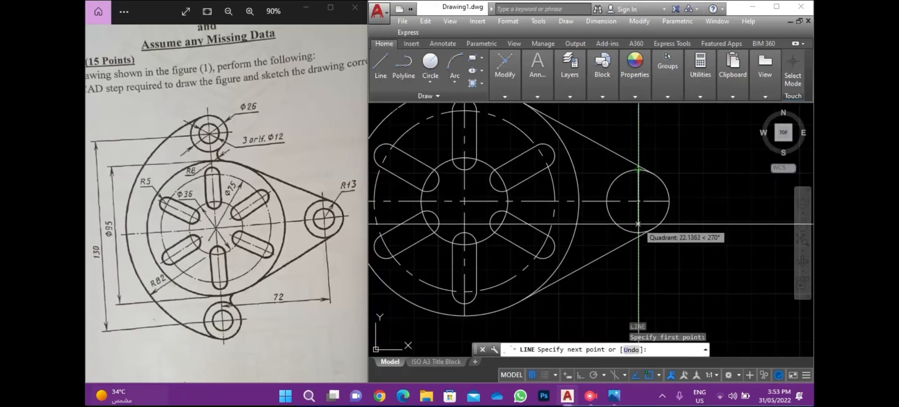
key(Escape)
- Change the linetype of the vertical line in the lug circle to CENTER
click(647, 212)
click(631, 221)
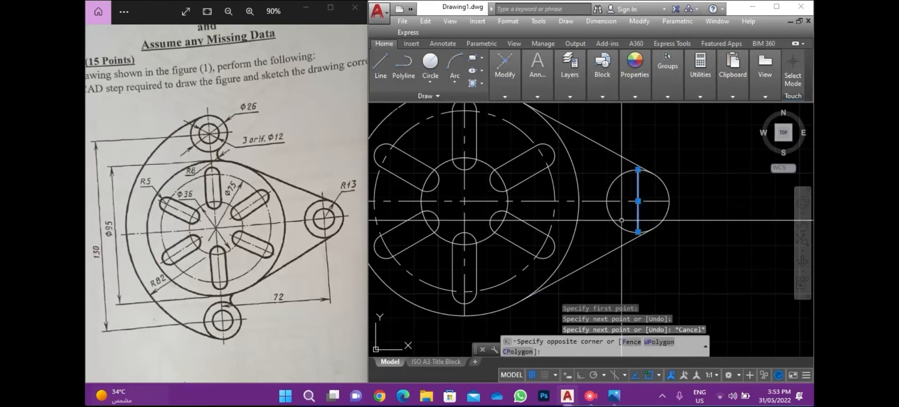
click(636, 82)
click(614, 134)
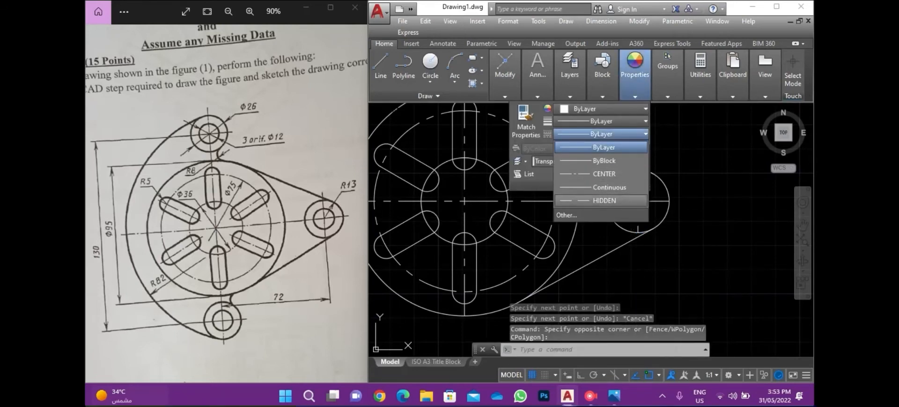
click(605, 174)
key(Escape)
click(701, 158)
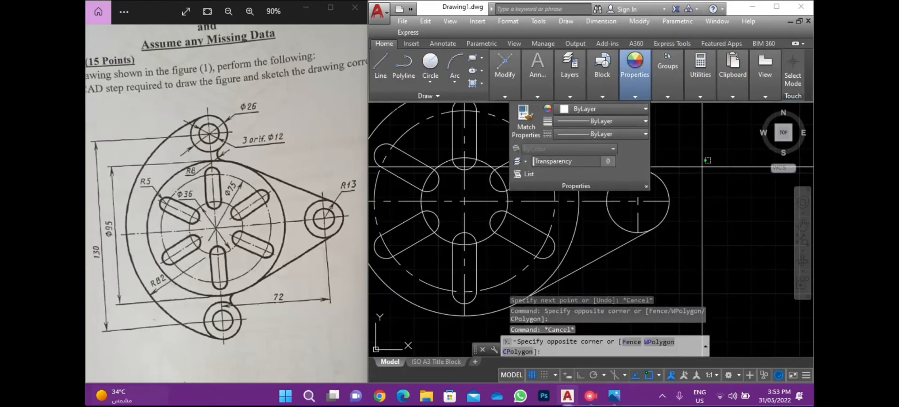
key(Escape)
- Draw a 130 mm vertical line upward from the left quadrant of the large circle
scroll(686, 166, down, 3)
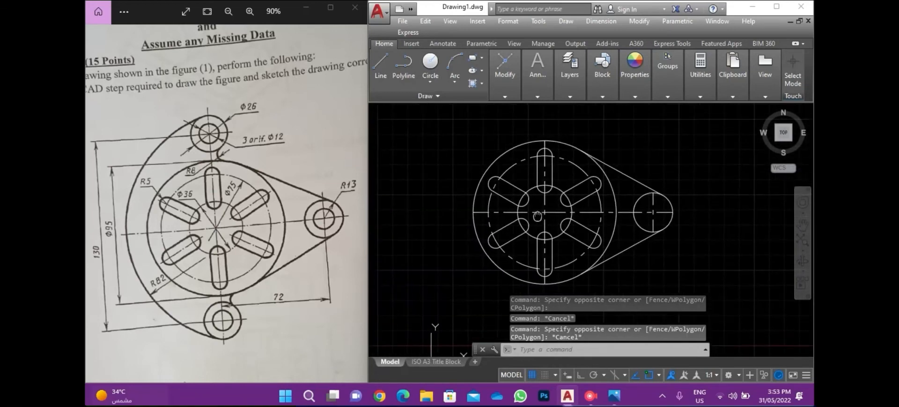
text(l)
key(Return)
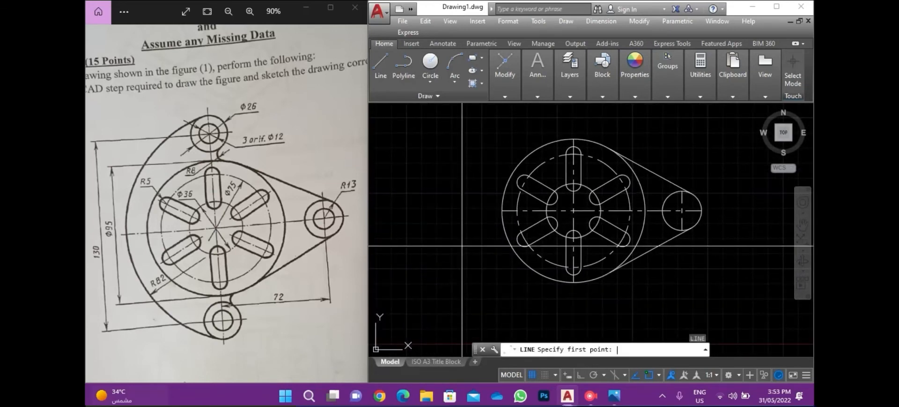
click(503, 211)
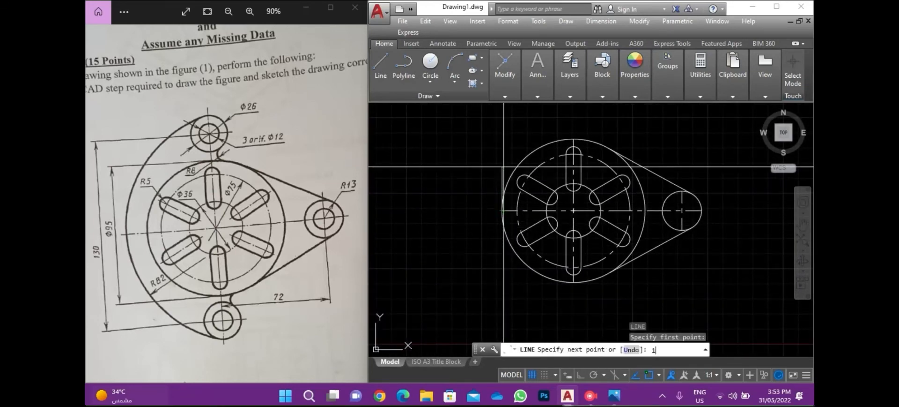
key(Escape)
- Move the 130 mm vertical line by its midpoint onto the large circle's left quadrant
scroll(485, 187, down, 5)
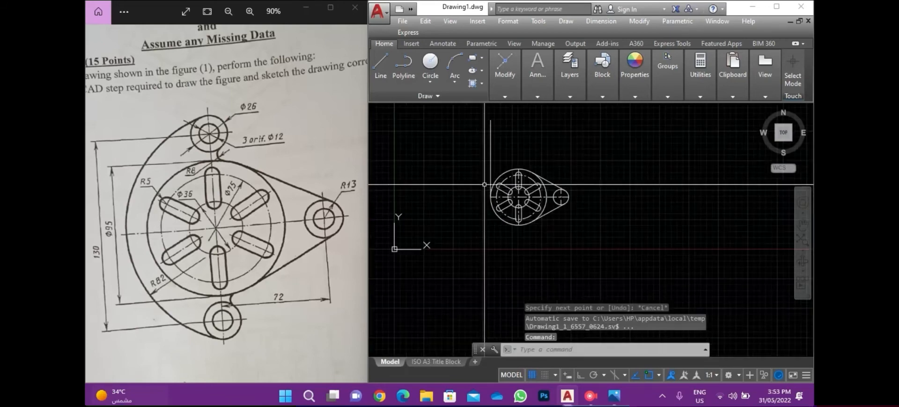
click(496, 176)
click(481, 165)
click(490, 159)
click(491, 196)
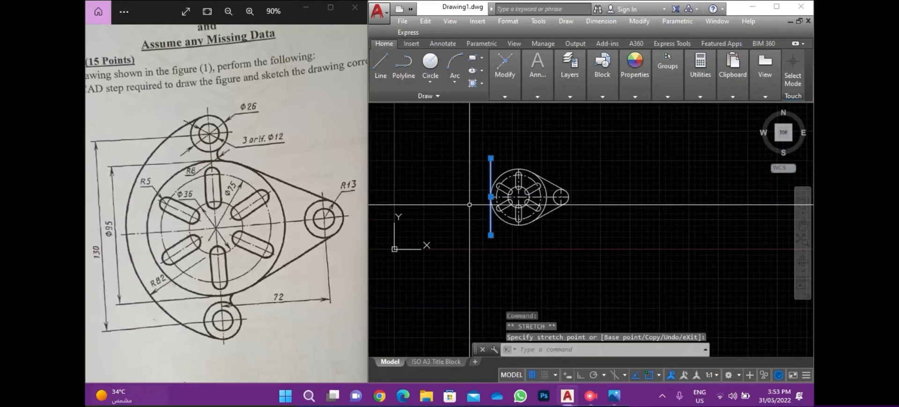
key(Escape)
- Stretch the top end of the large circle's vertical centerline upward, beyond the height of the 130 mm line's top end
middle_drag(471, 197, 456, 208)
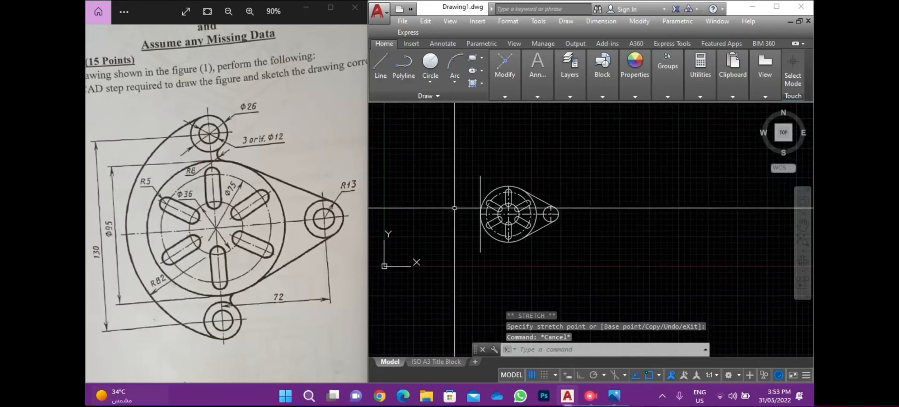
scroll(460, 181, up, 4)
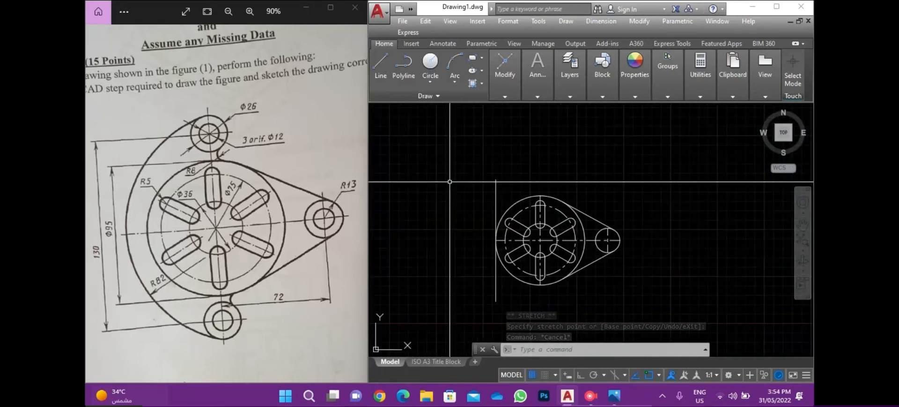
text(L)
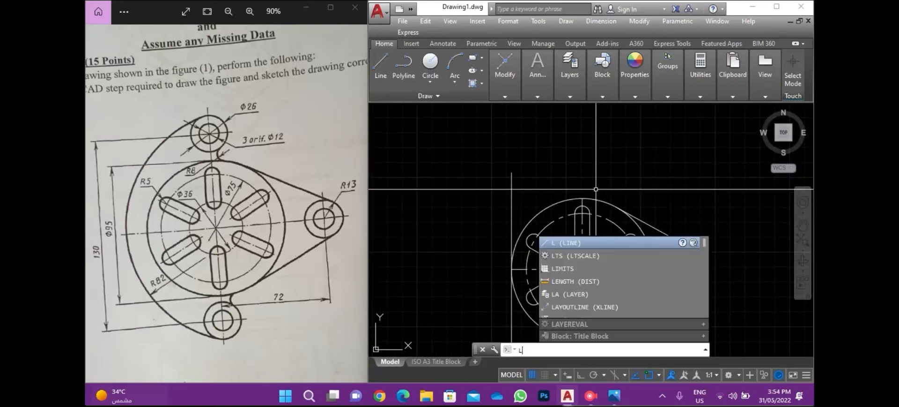
key(Escape)
key(Escape)
click(583, 202)
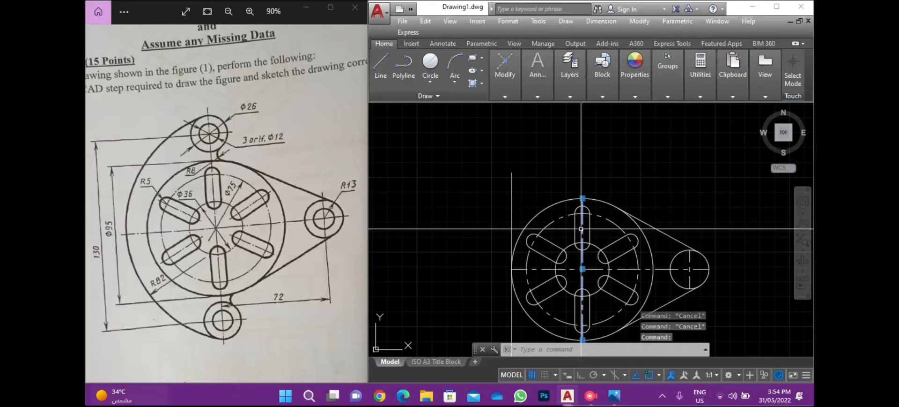
click(582, 198)
click(583, 154)
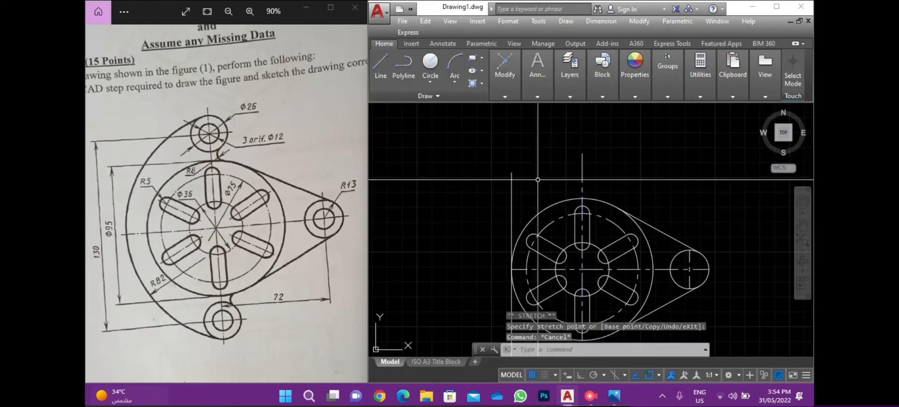
key(Escape)
- Draw a horizontal line from the top end of the 130 mm line to the right, across the vertical centerline
text(l)
key(Return)
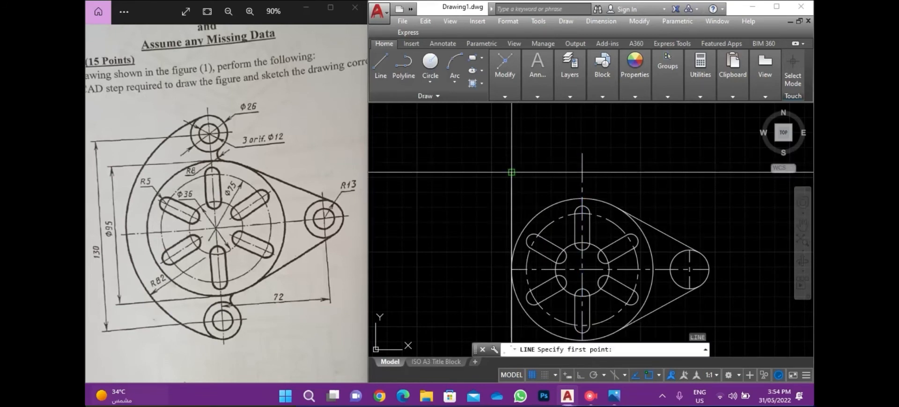
click(511, 172)
click(625, 172)
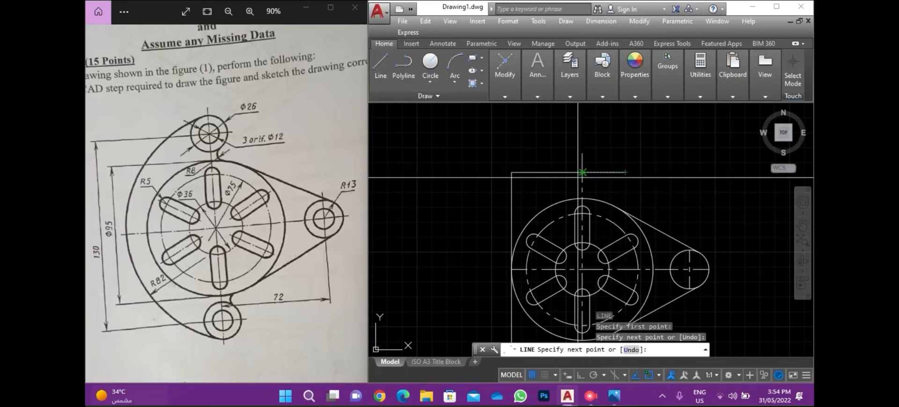
key(Escape)
- Delete the 130 mm vertical construction line beside the large circle
middle_drag(539, 192, 523, 151)
click(497, 155)
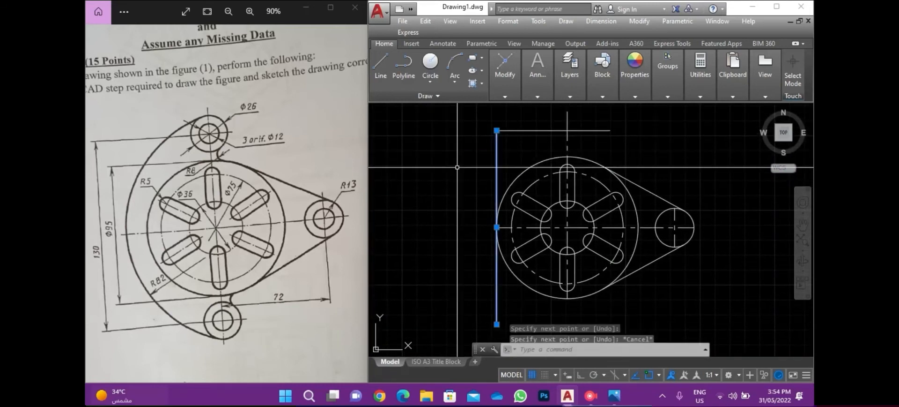
click(458, 167)
key(Delete)
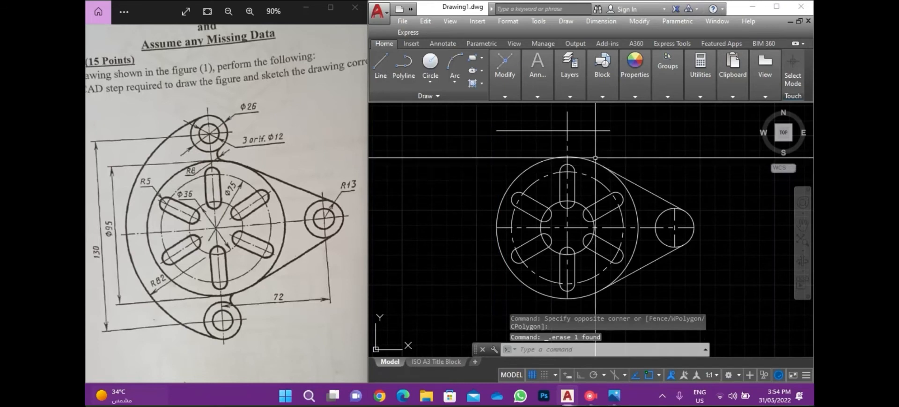
- Mirror the upper horizontal line about the horizontal centerline through the large circle's center, keeping the source line
click(597, 119)
click(588, 138)
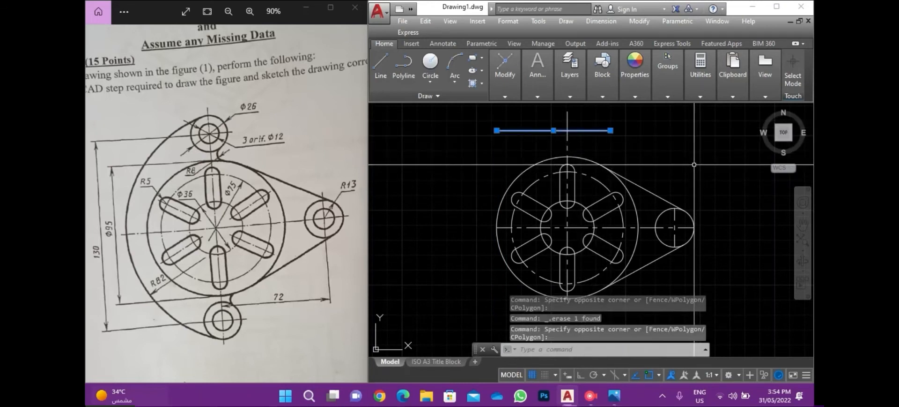
text(mirror)
key(Return)
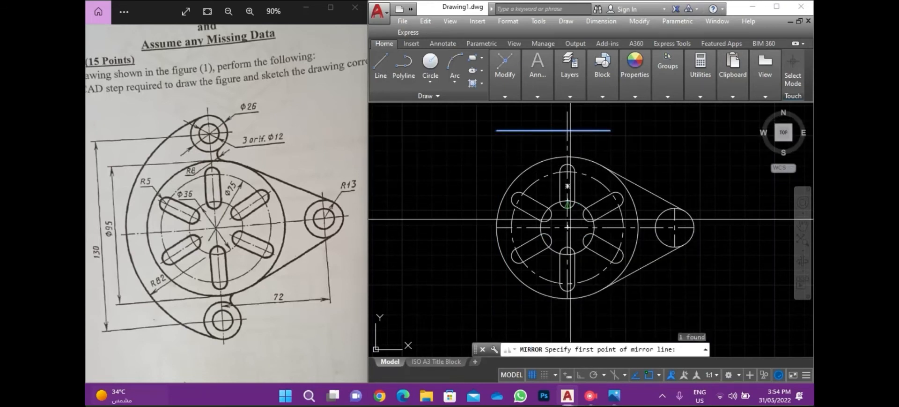
click(568, 228)
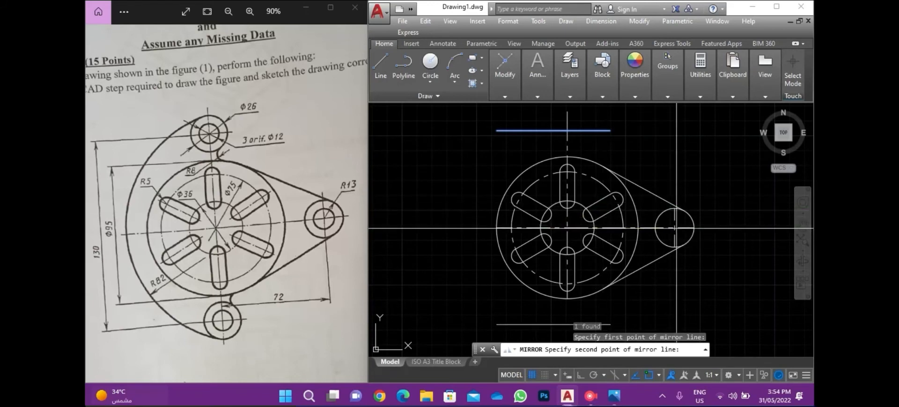
key(Return)
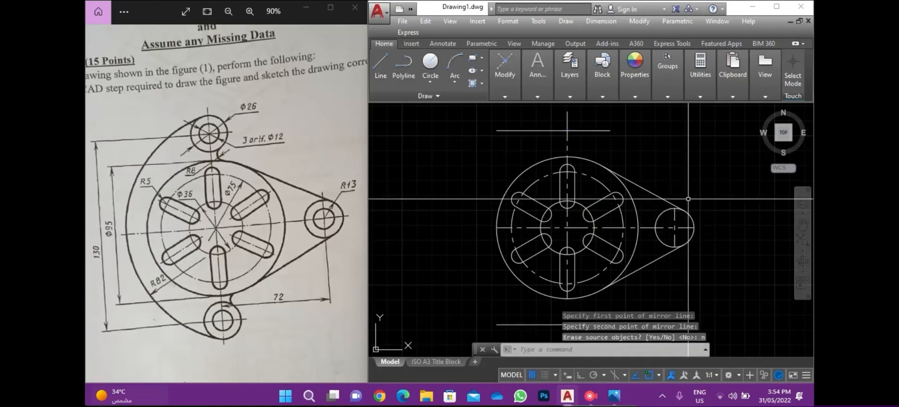
- Stretch the bottom end of the vertical centerline down to meet the lower horizontal line
scroll(666, 238, down, 2)
scroll(625, 249, up, 2)
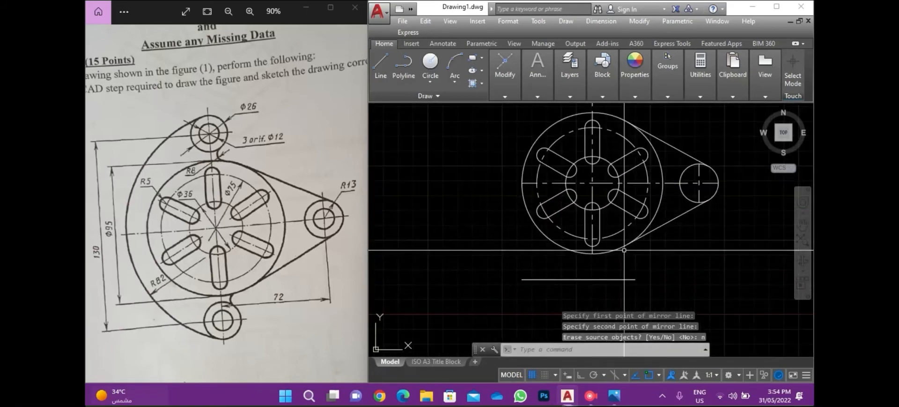
click(592, 248)
click(592, 249)
click(593, 279)
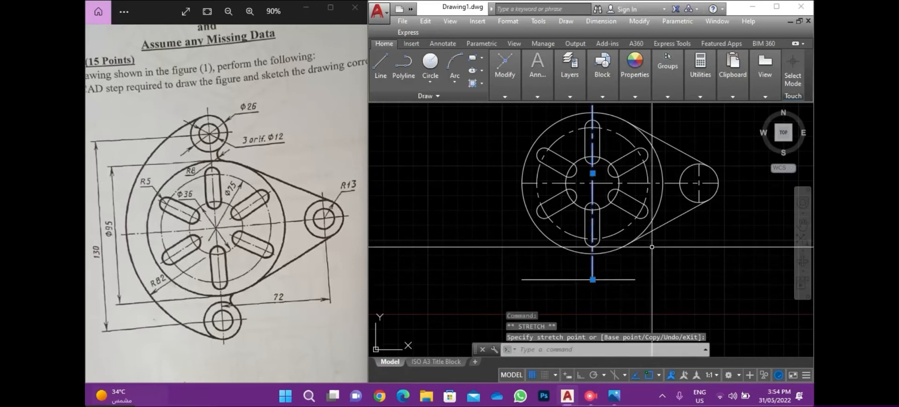
key(Escape)
- Draw a 26 mm diameter circle centered where the vertical centerline meets the lower horizontal line
mouse_move(656, 245)
middle_down()
mouse_move(634, 281)
mouse_move(630, 238)
middle_up()
text(c)
key(Return)
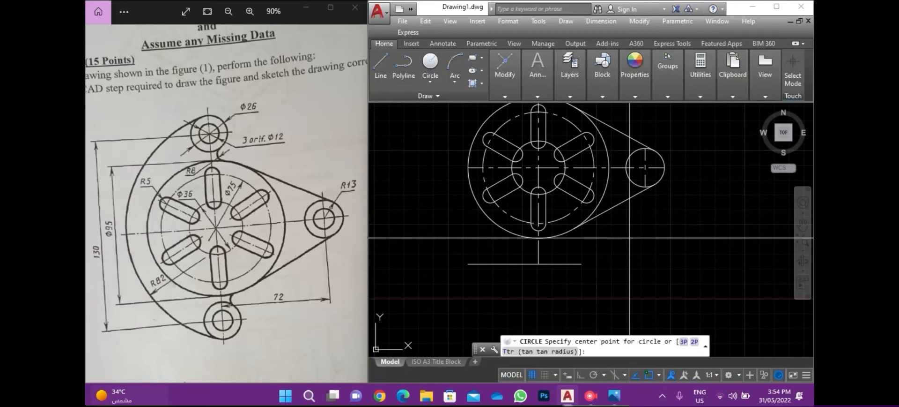
click(538, 264)
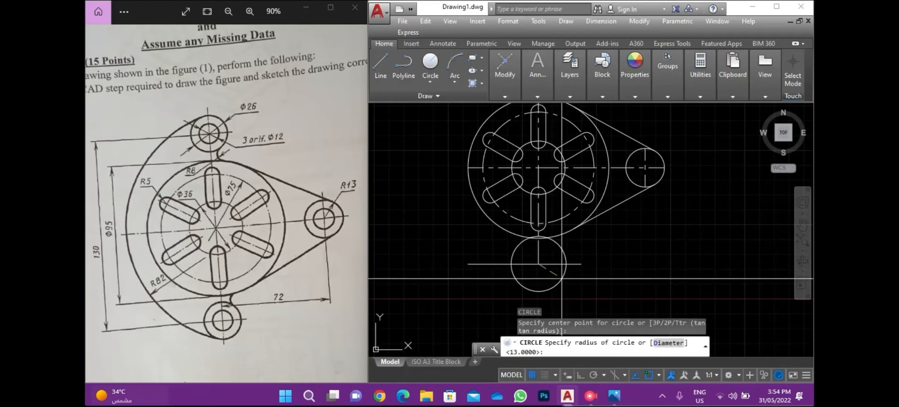
text(d)
key(Return)
text(26)
key(Return)
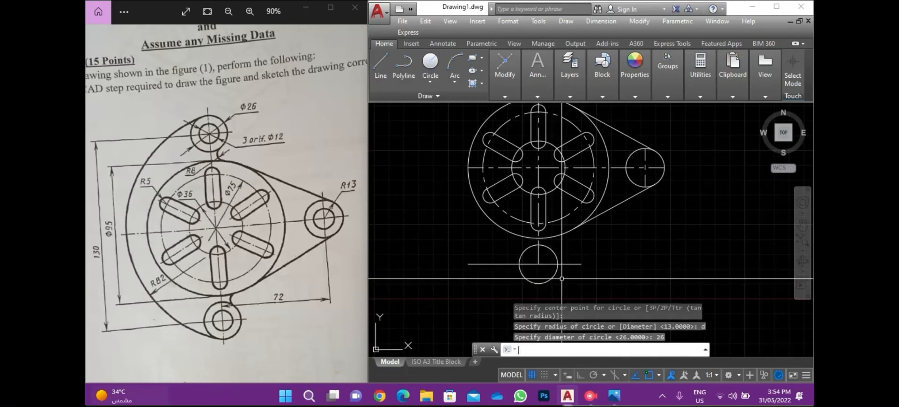
key(Escape)
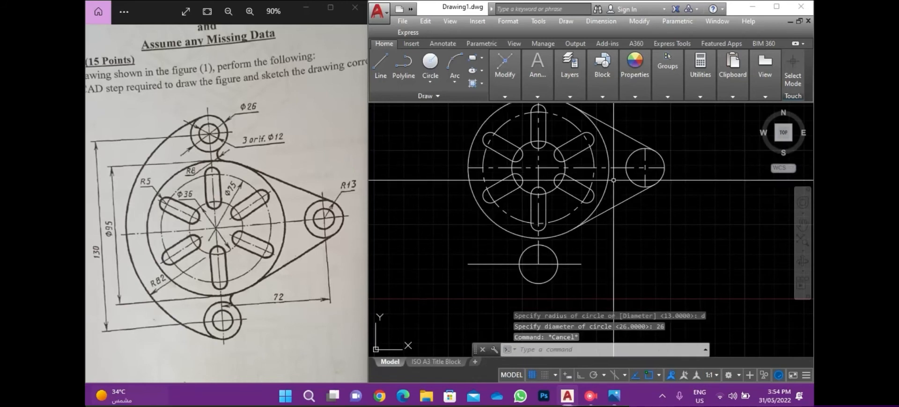
- Shorten the lower horizontal line so its ends lie on the left and right quadrants of the lower lug circle
middle_drag(604, 195, 595, 222)
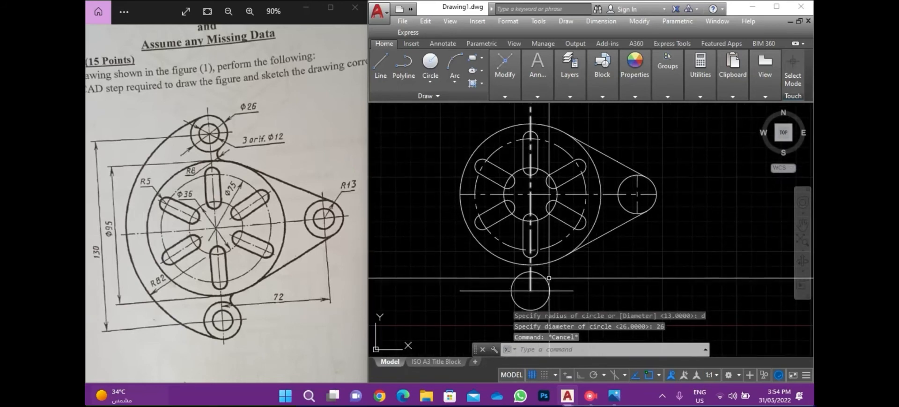
click(565, 292)
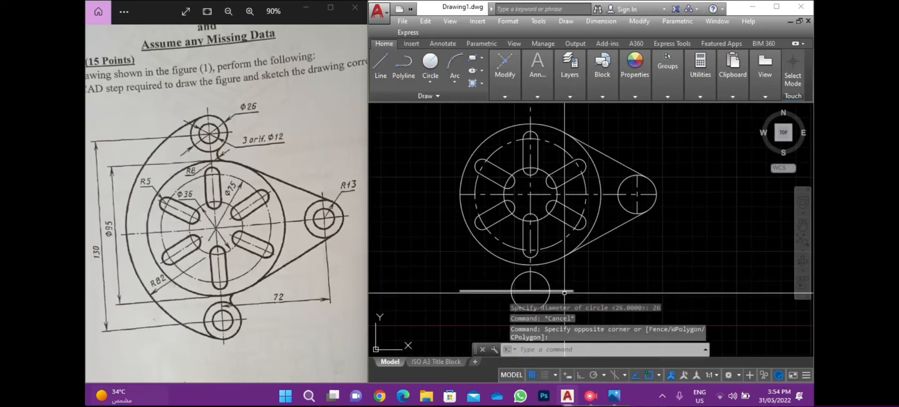
click(562, 290)
click(461, 290)
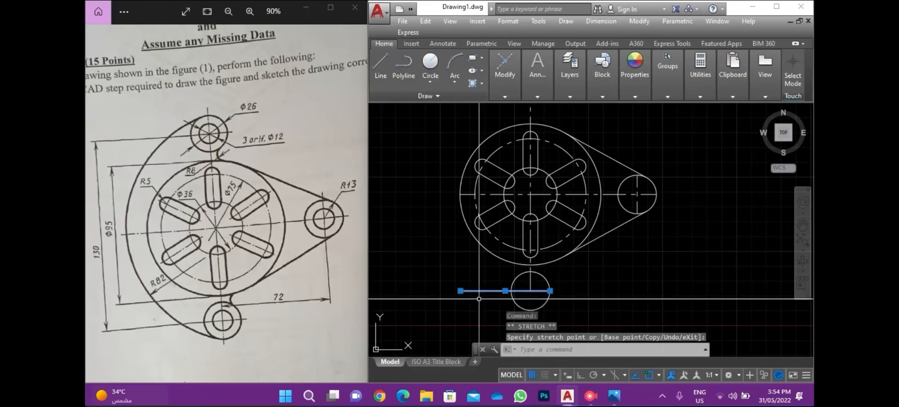
key(Escape)
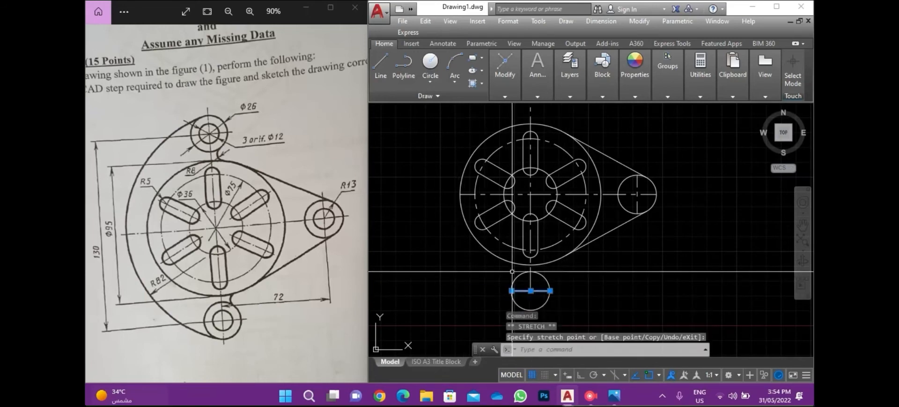
mouse_move(507, 217)
middle_down()
mouse_move(477, 280)
mouse_move(519, 204)
middle_up()
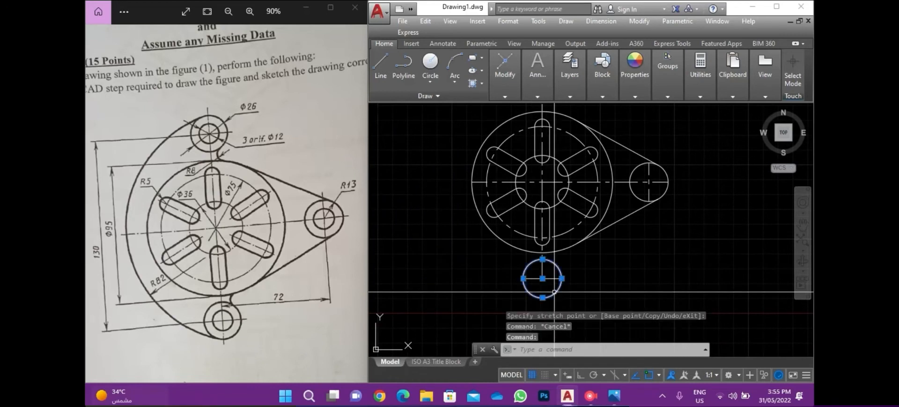
click(636, 65)
click(639, 282)
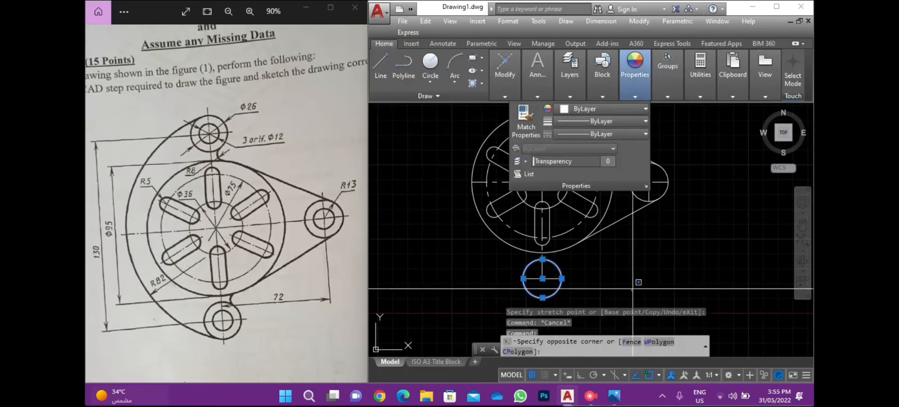
key(Escape)
key(Escape)
key(Escape)
- Change the linetype of the horizontal line in the lower lug circle to CENTER
click(538, 282)
click(636, 66)
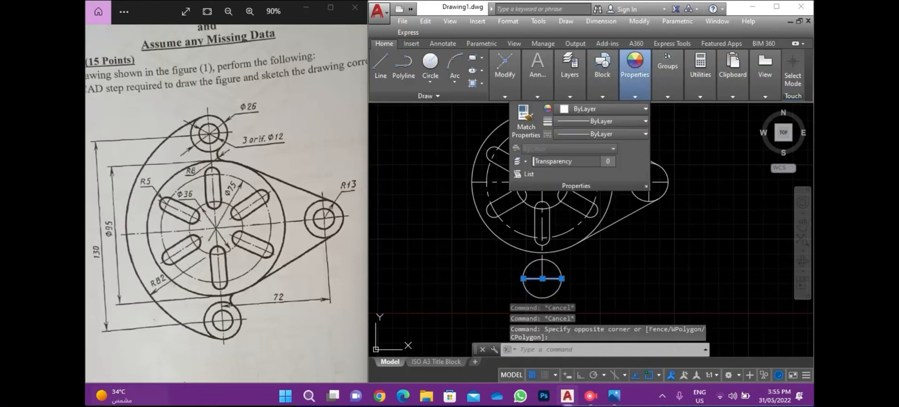
click(602, 134)
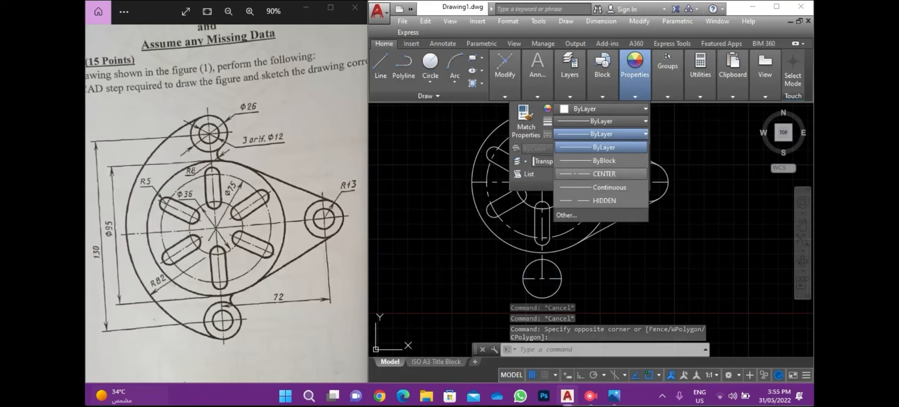
click(604, 173)
key(Escape)
key(Escape)
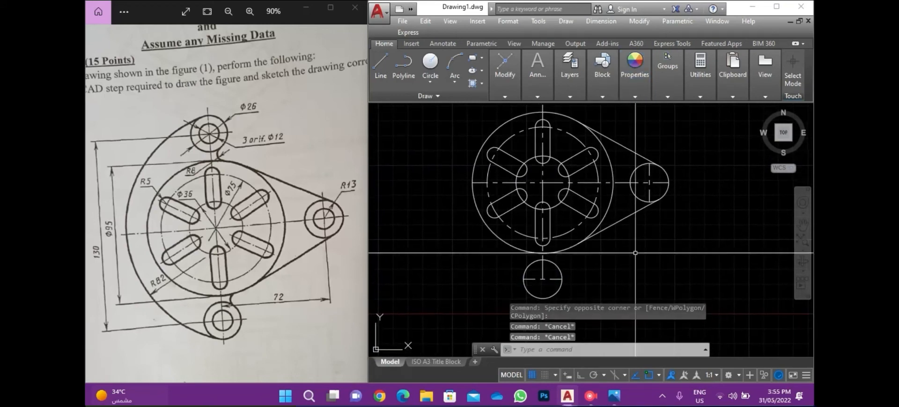
- Copy the lower lug circle from its center to the intersection of the upper horizontal line and the vertical centerline
click(569, 265)
click(552, 265)
mouse_move(599, 262)
middle_down()
mouse_move(605, 269)
mouse_move(611, 253)
middle_up()
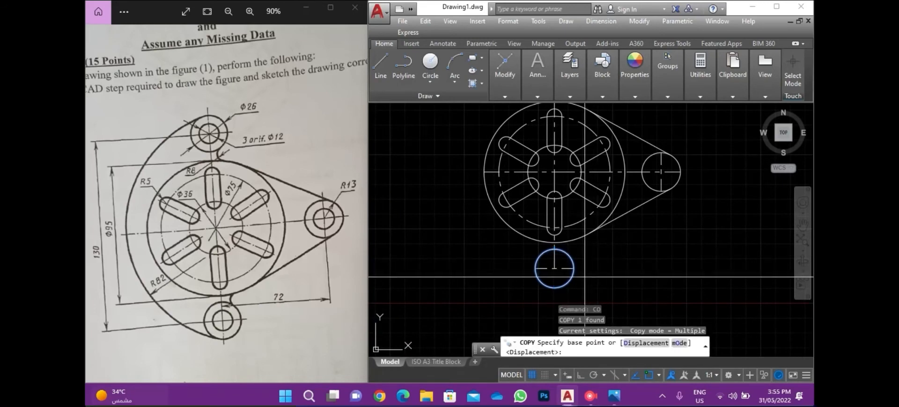
click(555, 268)
middle_drag(578, 161, 586, 253)
click(562, 167)
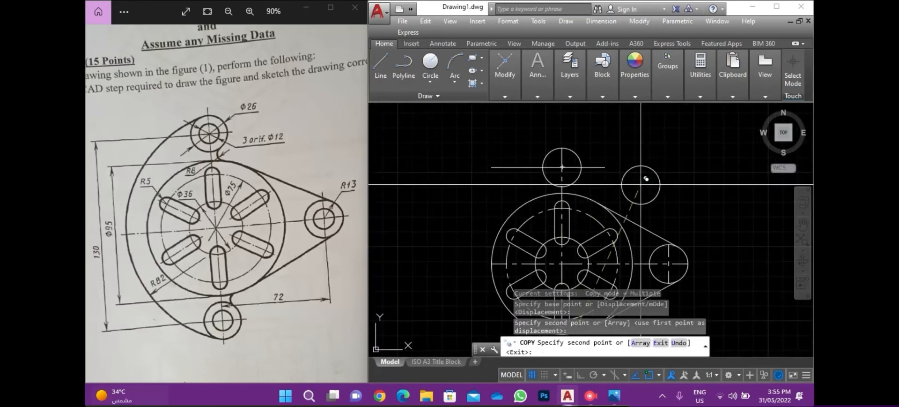
- Delete the long horizontal construction line through the upper lug circle
key(Escape)
mouse_move(645, 197)
middle_down()
mouse_move(637, 146)
mouse_move(636, 175)
middle_up()
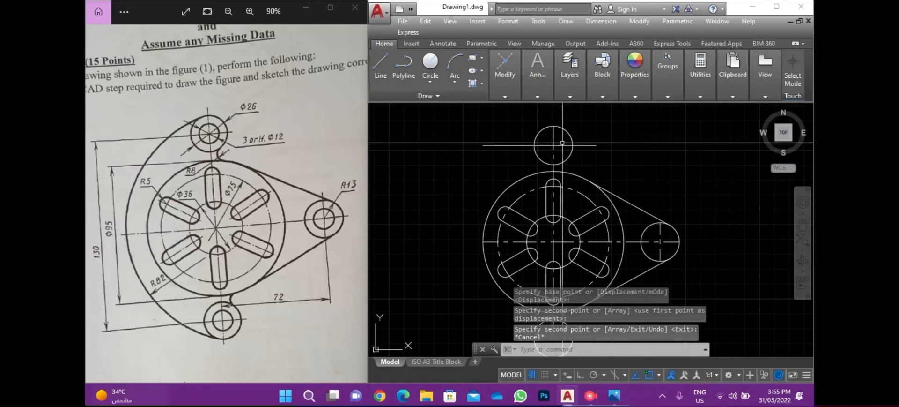
click(601, 139)
click(592, 150)
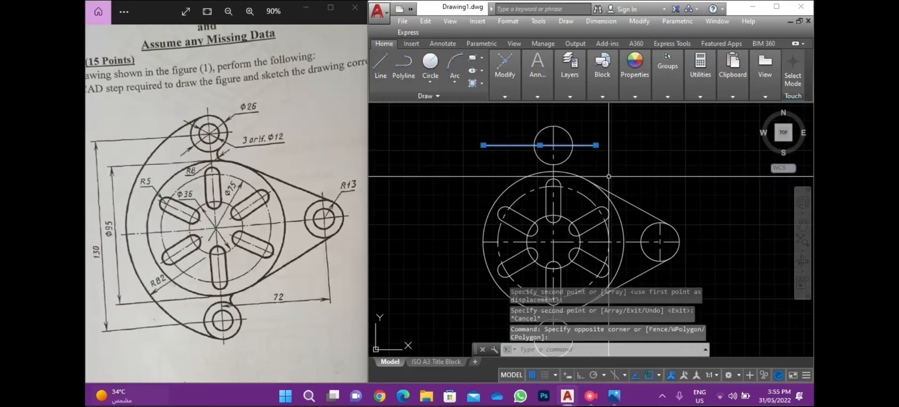
key(Delete)
- Copy the short horizontal centerline of the lower lug from its midpoint to the center of the upper lug circle
middle_drag(612, 171, 610, 114)
click(564, 281)
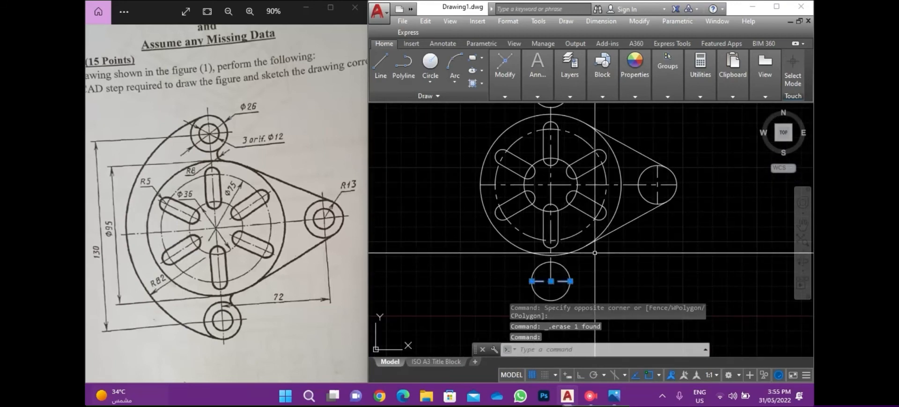
key(Return)
click(551, 281)
middle_drag(573, 123, 568, 207)
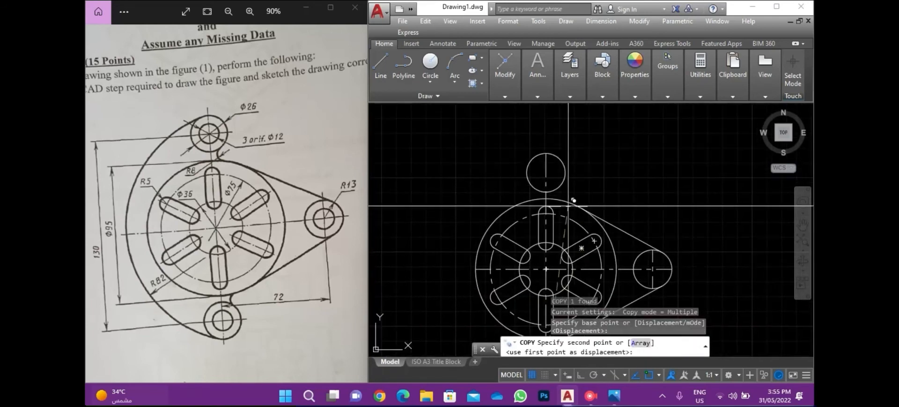
key(Escape)
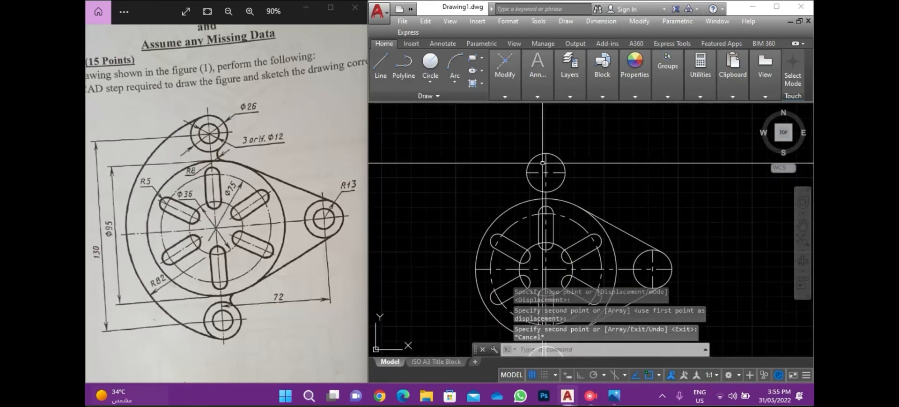
mouse_move(563, 175)
middle_down()
mouse_move(556, 159)
mouse_move(576, 163)
middle_up()
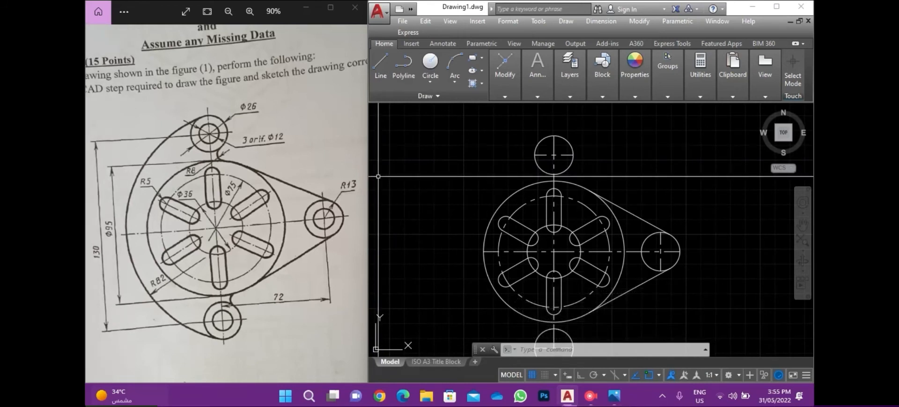
- Draw a 12 mm diameter circle at the center of the upper lug
middle_drag(628, 183, 609, 181)
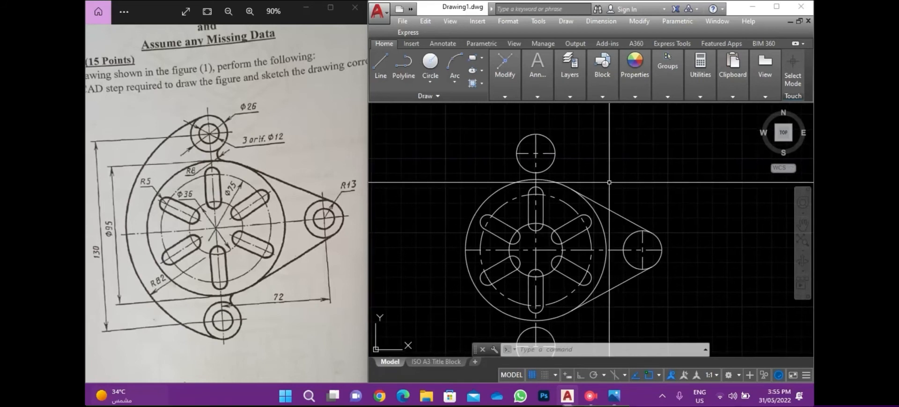
key(Return)
click(537, 153)
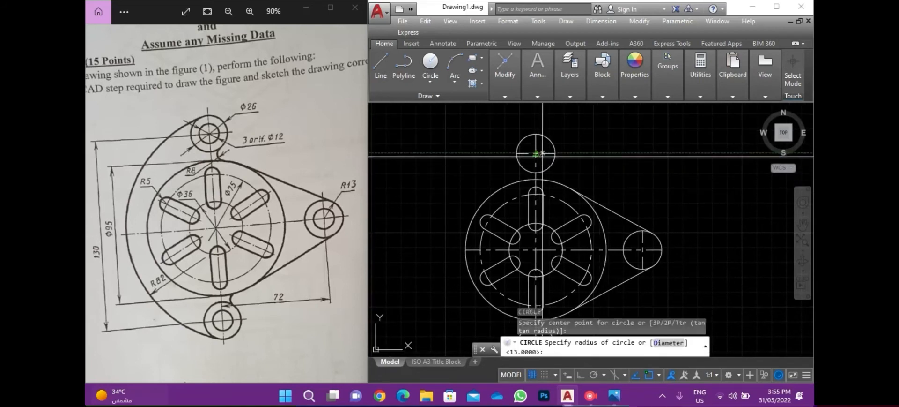
text(d)
key(Return)
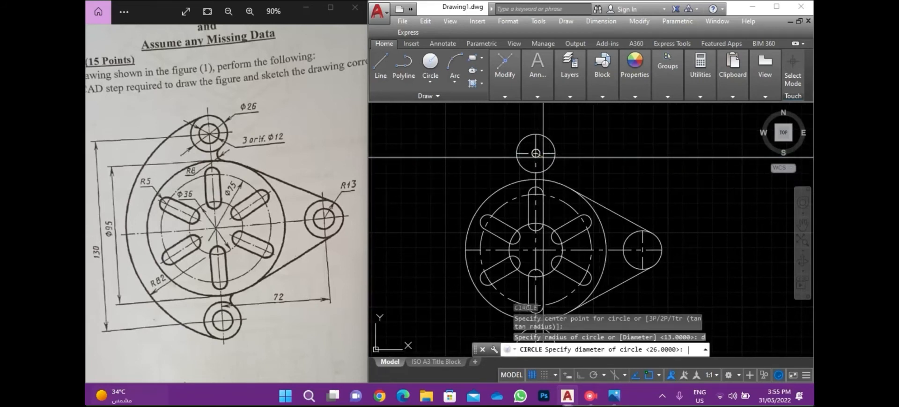
text(12)
key(Return)
- Copy the 12 mm hole from the upper lug's center to the centers of the side lug and the lower lug
middle_drag(611, 197, 594, 159)
click(526, 123)
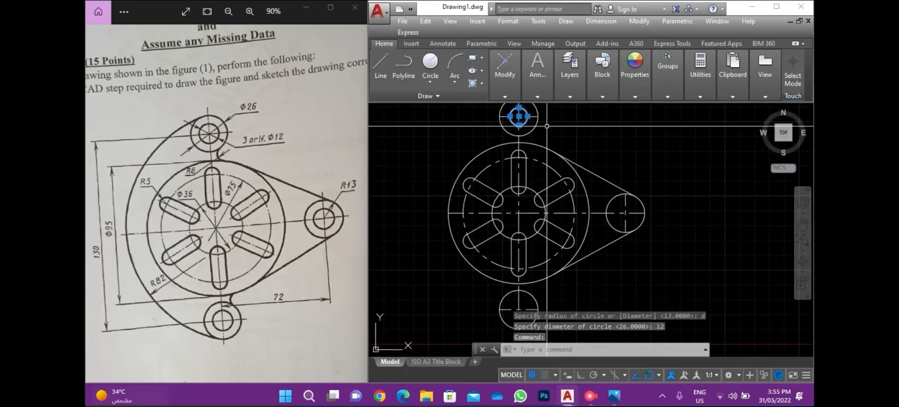
text(co)
key(Return)
click(519, 116)
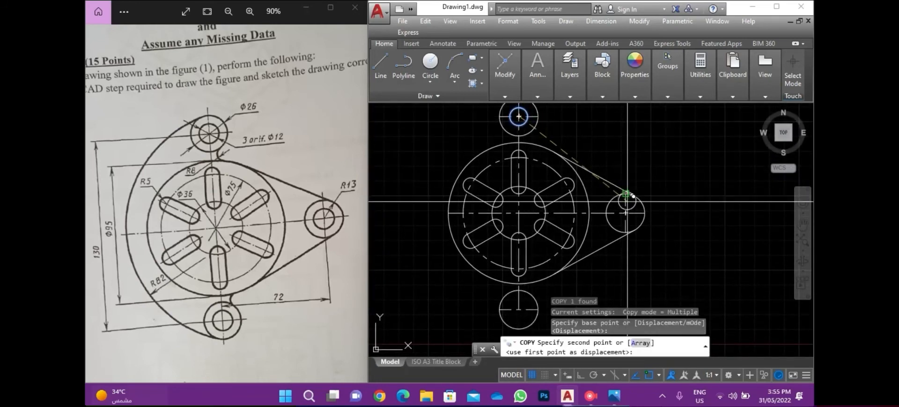
click(625, 213)
middle_drag(571, 269, 582, 190)
click(530, 230)
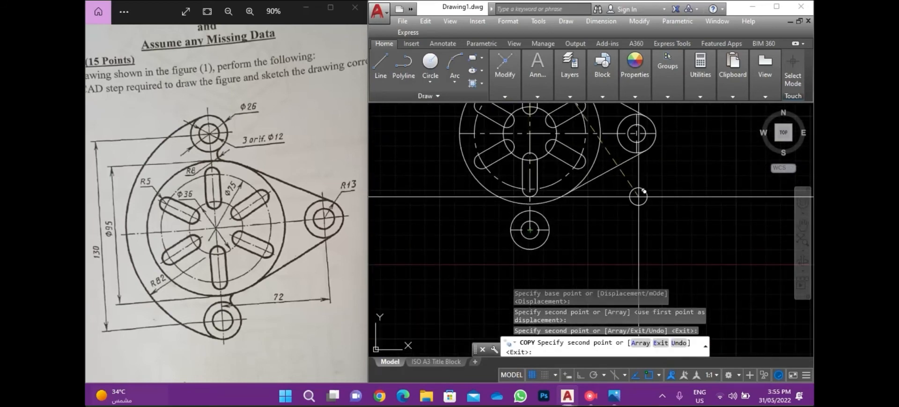
key(Escape)
- Stretch the lower end of the vertical centerline to the bottom quadrant of the lower lug's outer circle
scroll(523, 235, up, 6)
scroll(582, 196, down, 6)
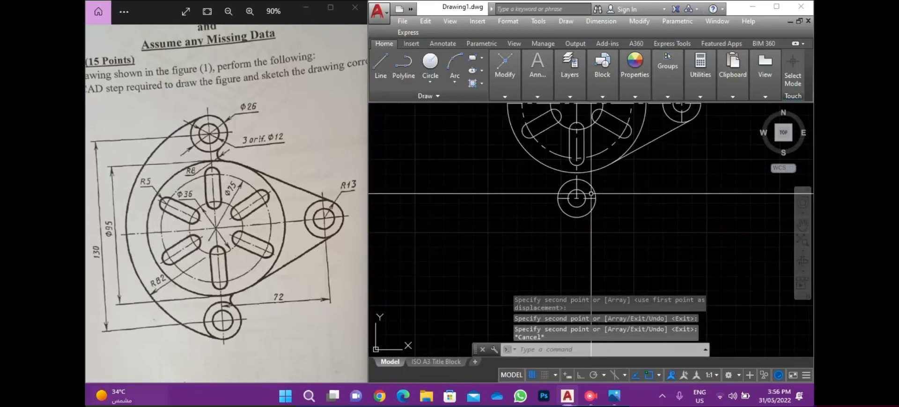
scroll(582, 194, up, 4)
click(567, 197)
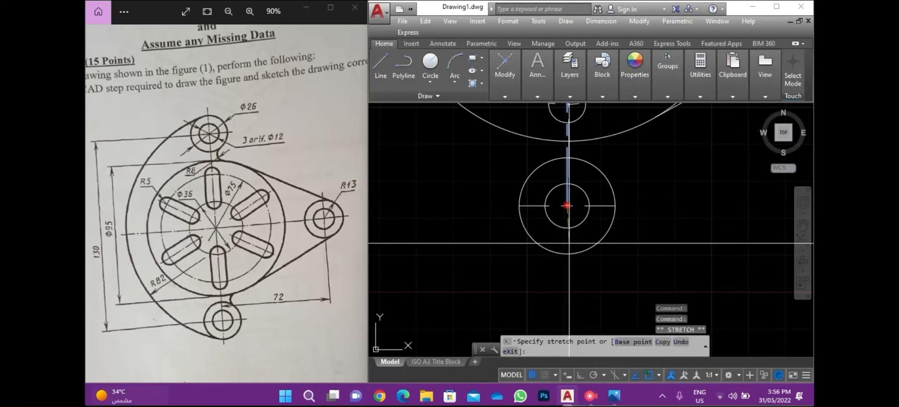
click(567, 253)
key(Escape)
middle_drag(667, 189, 444, 263)
scroll(445, 263, down, 2)
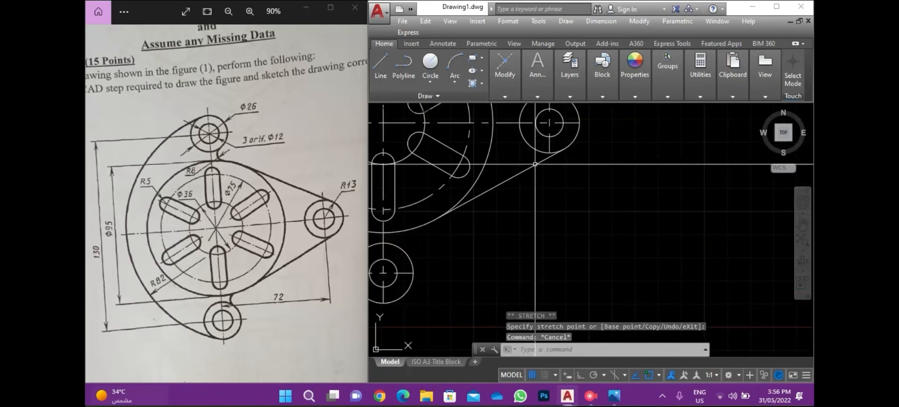
key(Escape)
key(Escape)
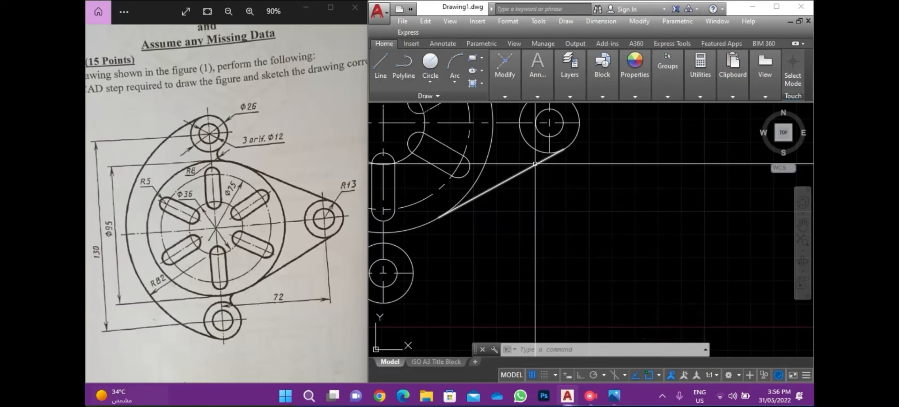
middle_drag(564, 237, 663, 304)
mouse_move(541, 181)
middle_down()
mouse_move(618, 211)
mouse_move(550, 257)
middle_up()
scroll(520, 141, down, 5)
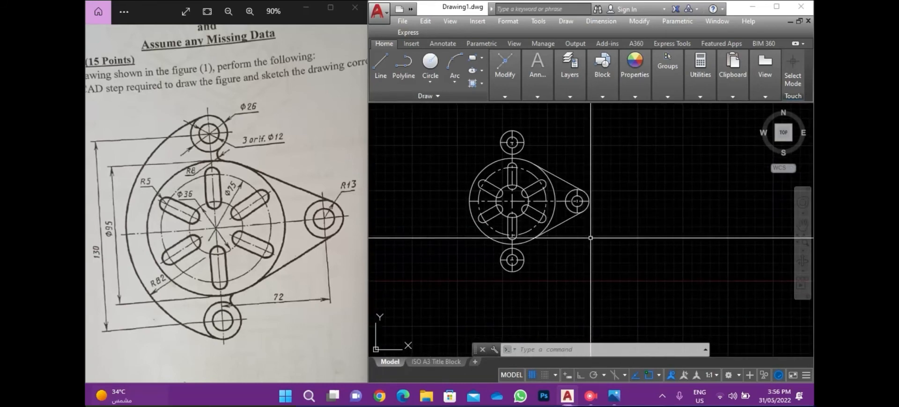
key(Escape)
key(Escape)
scroll(503, 172, up, 2)
middle_drag(501, 172, 533, 188)
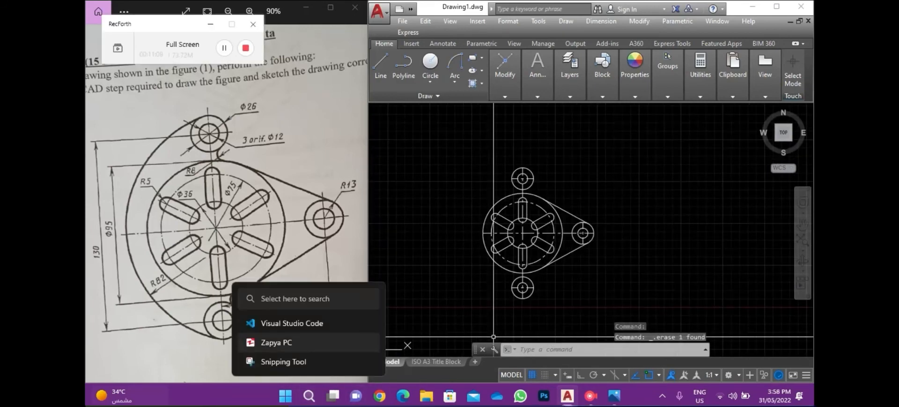
- Switch to Calculator, subtract 13 from 82, and put the calculator away
click(309, 396)
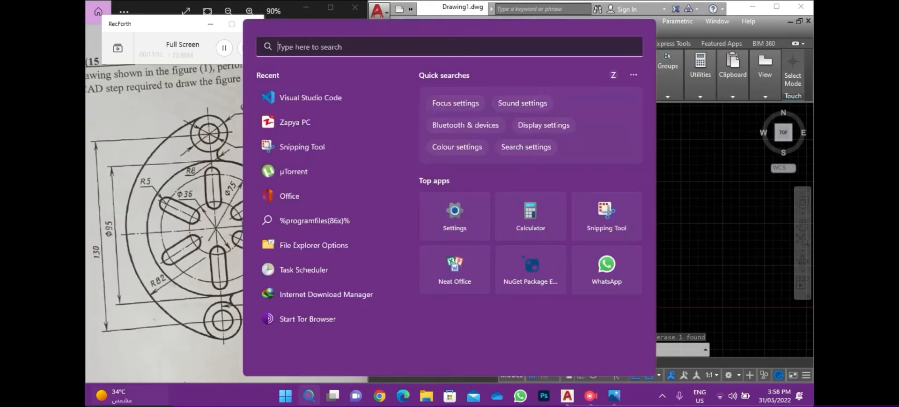
text(calc)
key(Return)
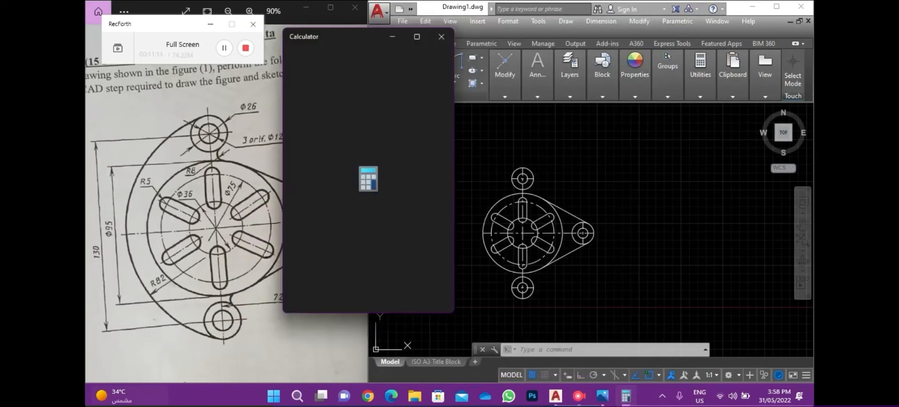
drag(359, 41, 261, 214)
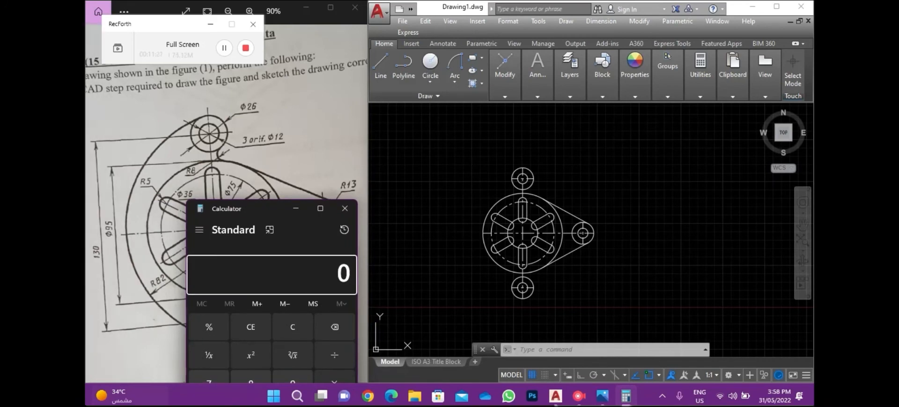
drag(270, 208, 270, 143)
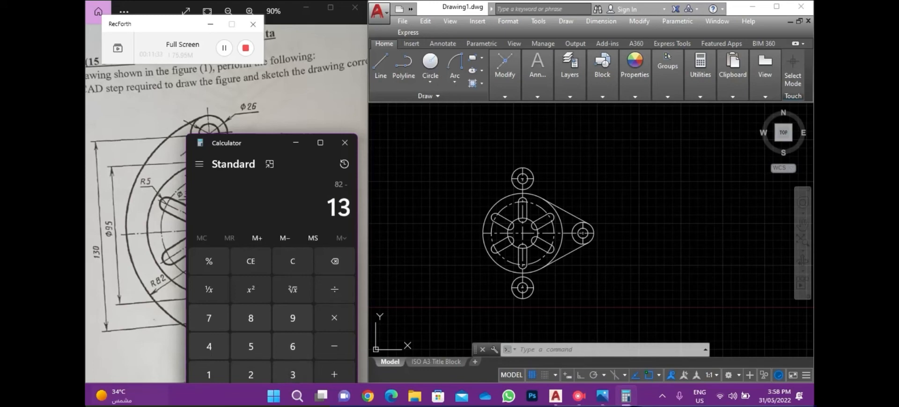
drag(270, 142, 248, 84)
click(274, 84)
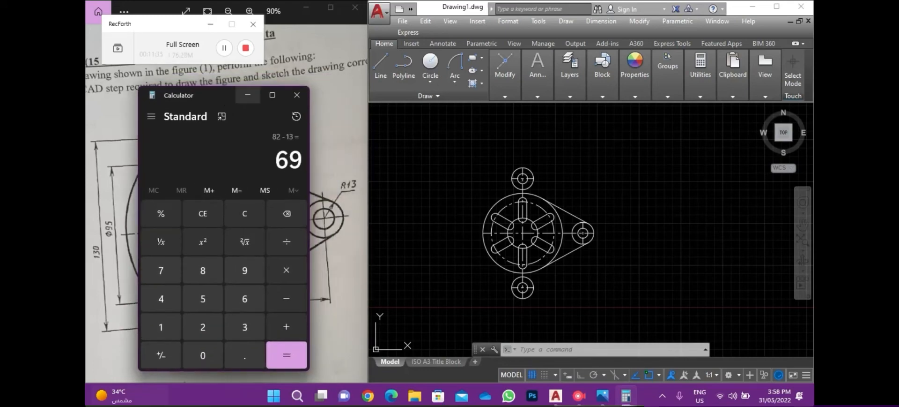
- Draw a construction circle of radius 69 mm centered on the upper lug
scroll(544, 174, up, 4)
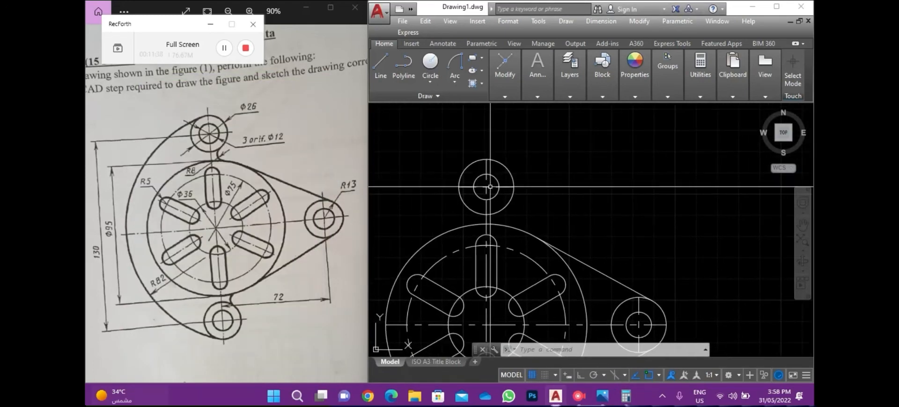
text(c)
key(Return)
scroll(498, 191, up, 6)
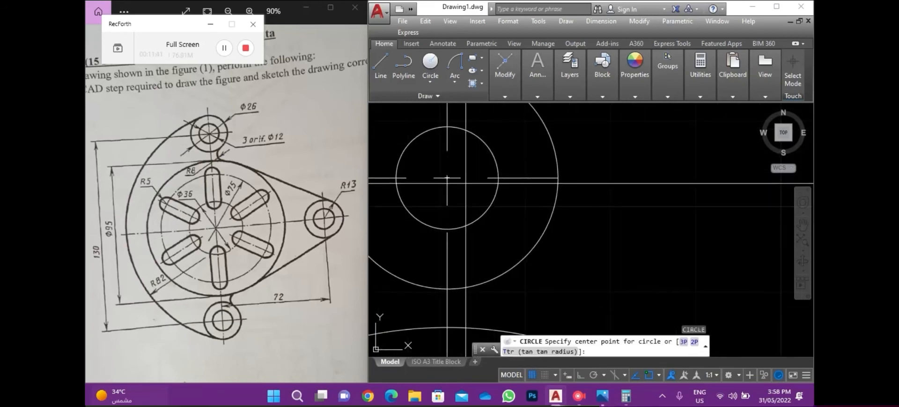
click(447, 178)
scroll(550, 195, down, 6)
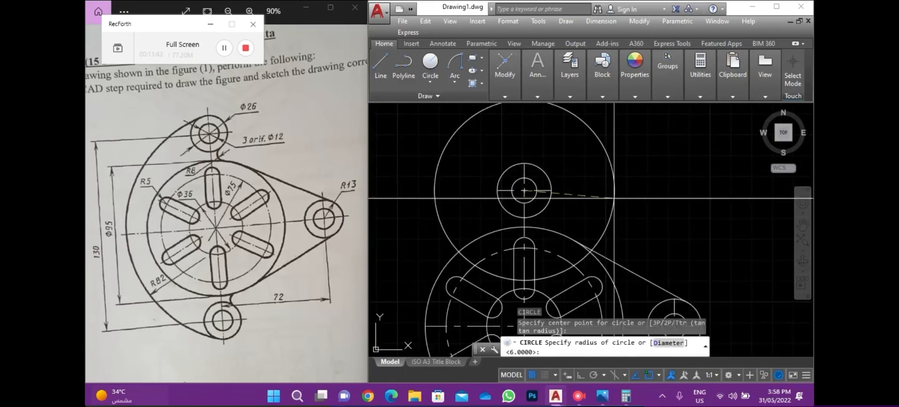
text(69)
key(Return)
scroll(588, 167, down, 4)
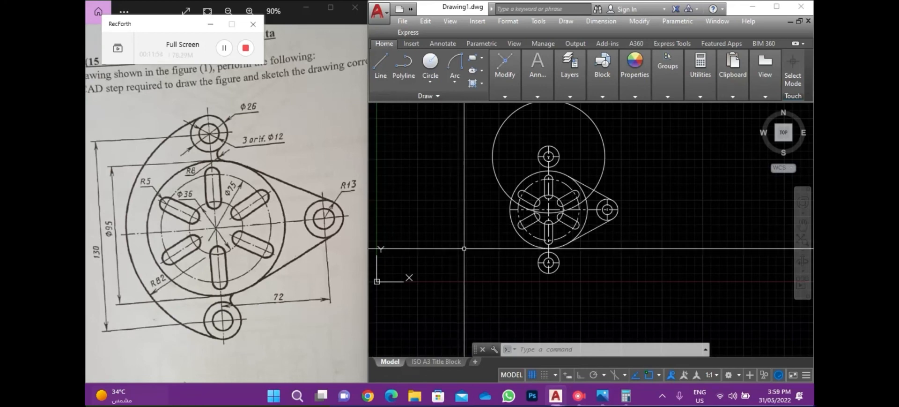
- Copy the 69 mm radius circle from the upper lug's center to the lower lug's center
middle_drag(536, 284, 498, 260)
click(564, 146)
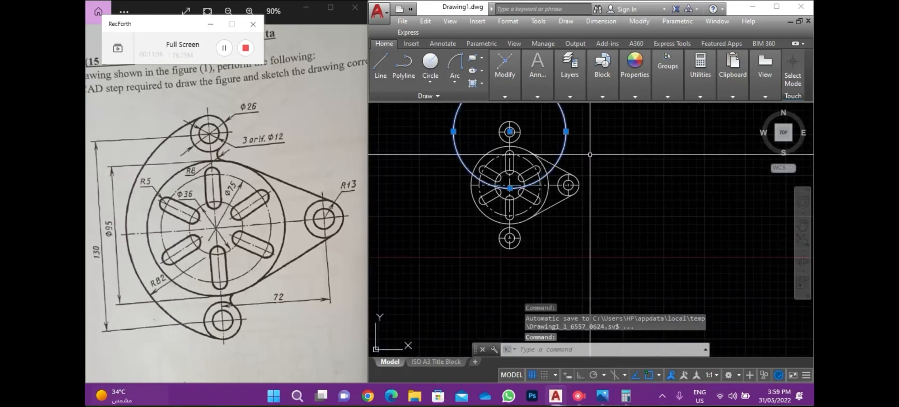
scroll(590, 154, up, 2)
text(co)
key(Return)
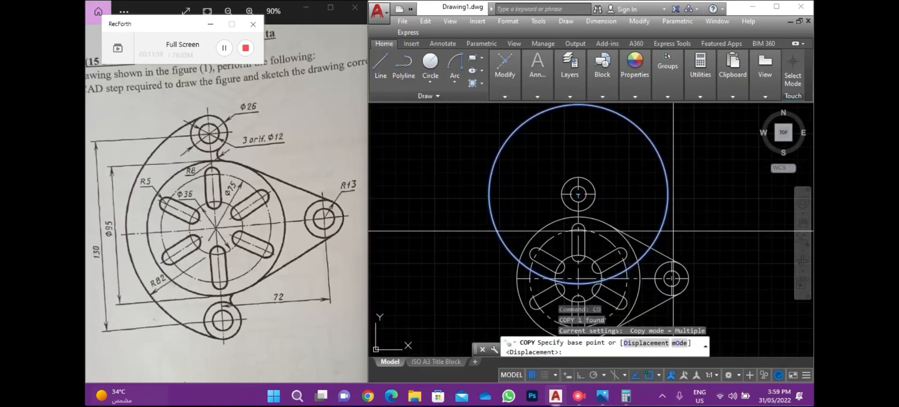
click(578, 194)
scroll(567, 225, up, 3)
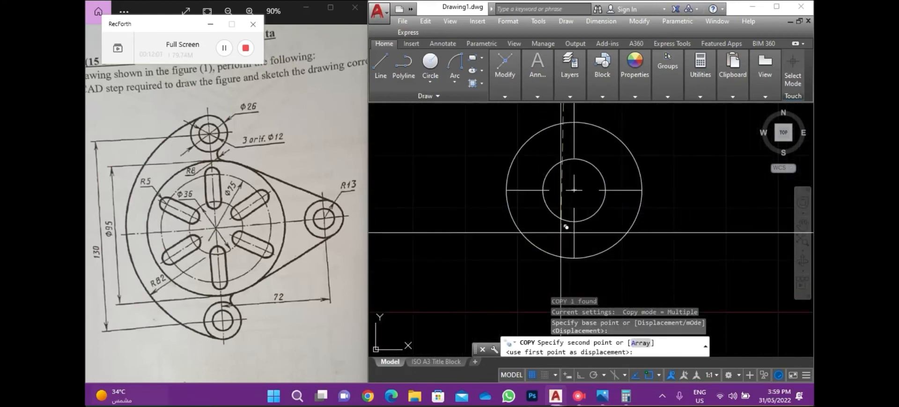
scroll(580, 184, down, 3)
click(518, 216)
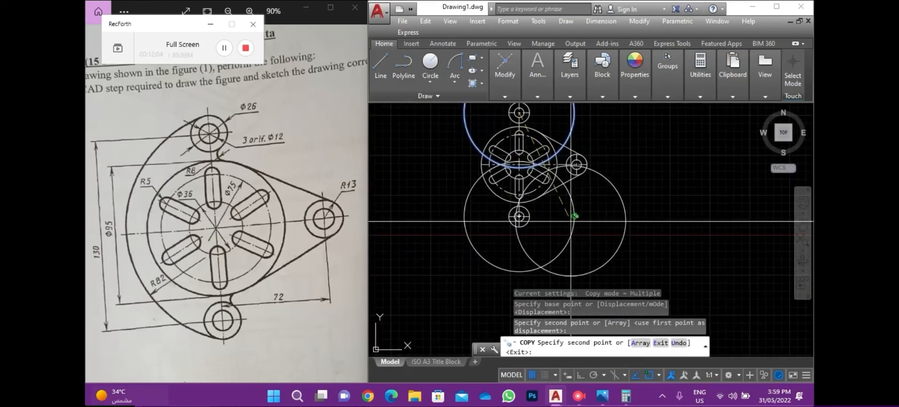
key(Escape)
- Draw a circle of radius 82 mm centered at the right-hand intersection of the two 69 mm radius circles
scroll(539, 178, up, 6)
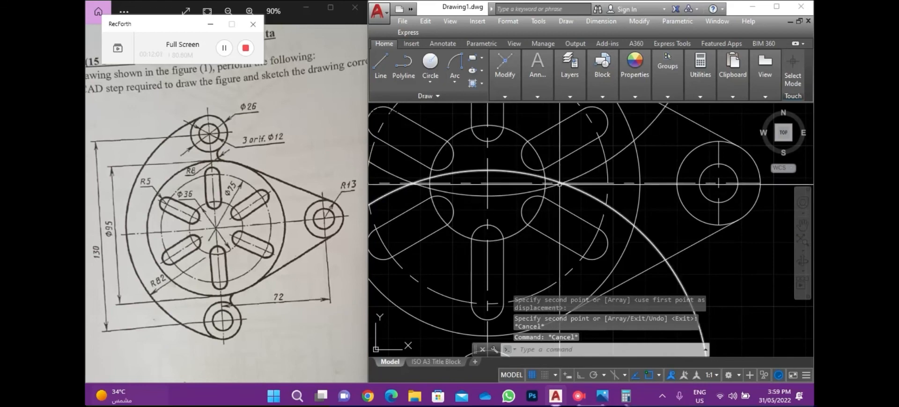
scroll(562, 187, up, 3)
text(c)
key(Return)
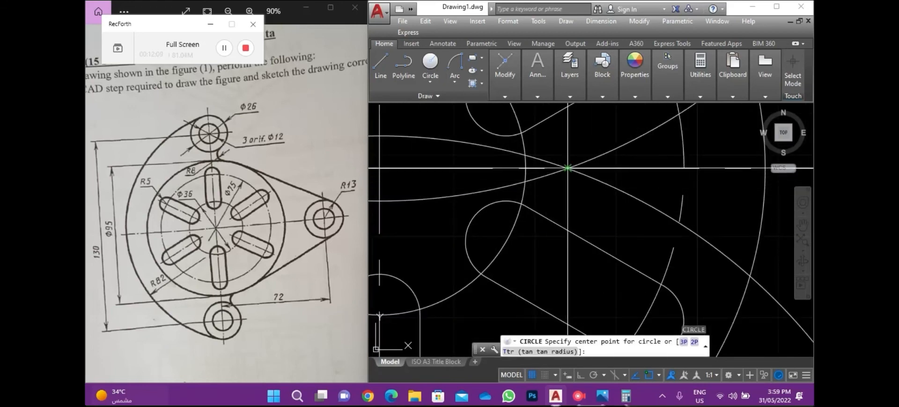
click(562, 187)
scroll(581, 213, down, 5)
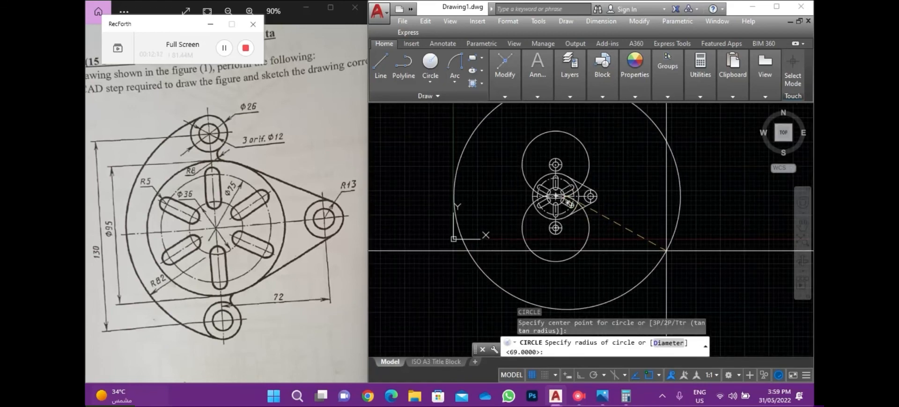
text(82)
key(Return)
key(Escape)
scroll(562, 148, up, 4)
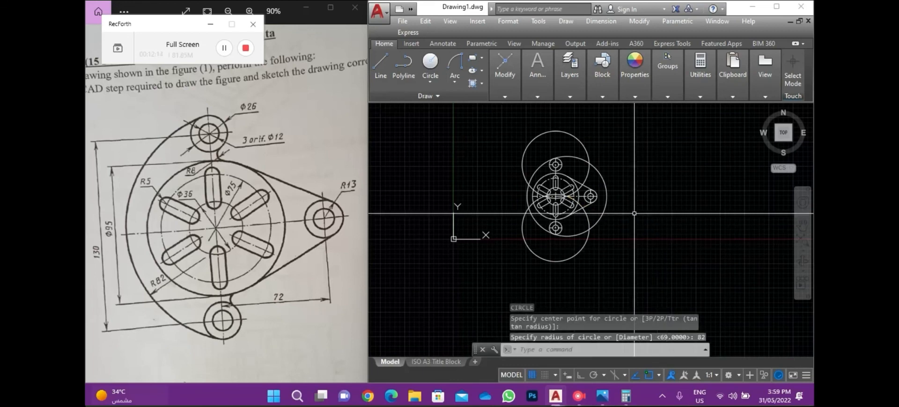
- Delete the two 69 mm radius construction circles centered on the upper and lower lugs
scroll(562, 148, down, 6)
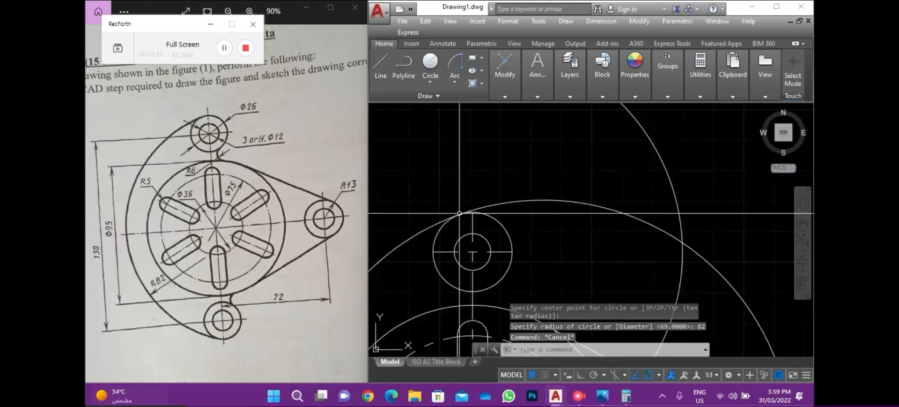
scroll(491, 191, up, 3)
click(489, 191)
click(465, 196)
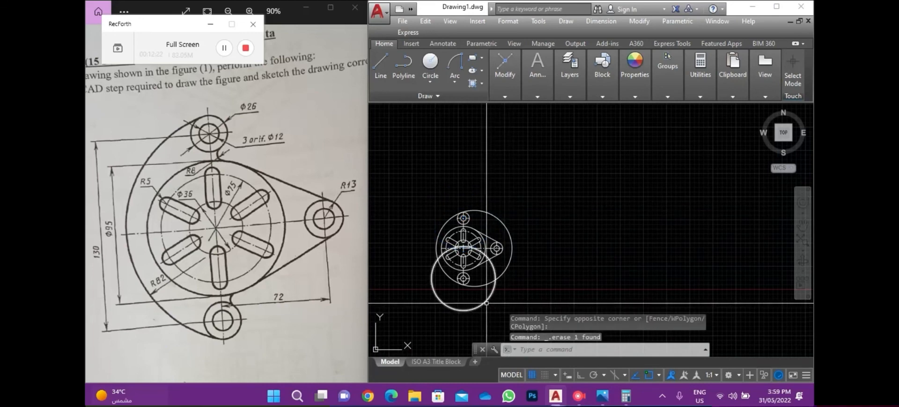
key(Delete)
- Trim the 82 mm radius circle against the upper and lower lugs' outer circles, keeping only its left-hand arc
scroll(470, 249, up, 5)
middle_drag(482, 171, 490, 160)
click(474, 164)
click(474, 310)
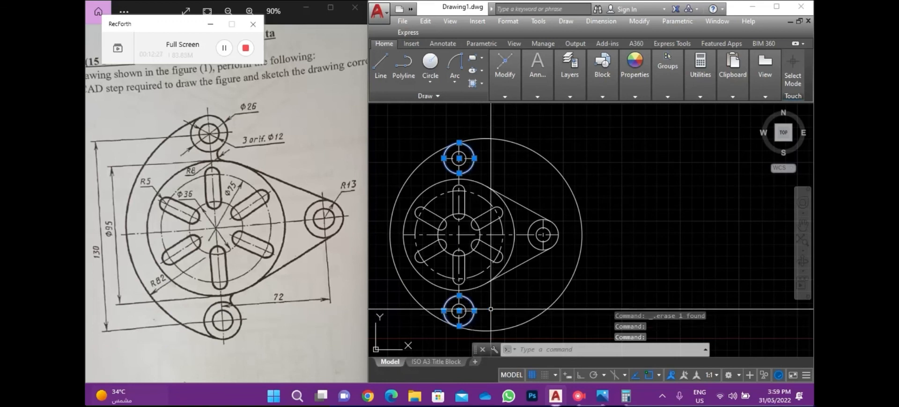
text(tr)
key(Return)
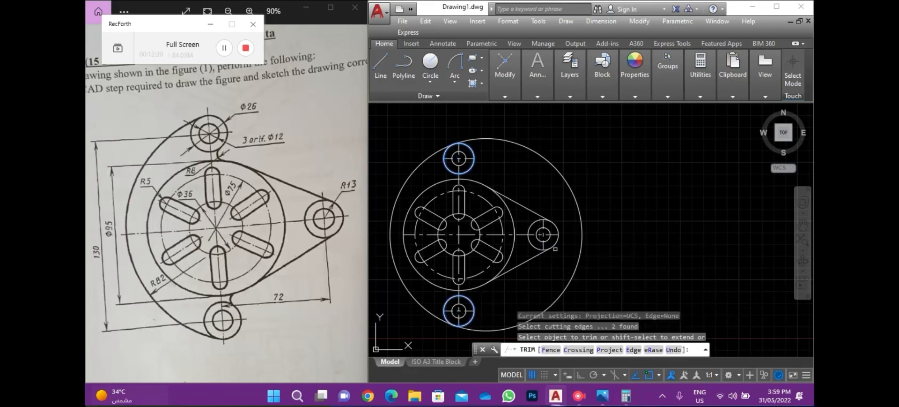
key(Escape)
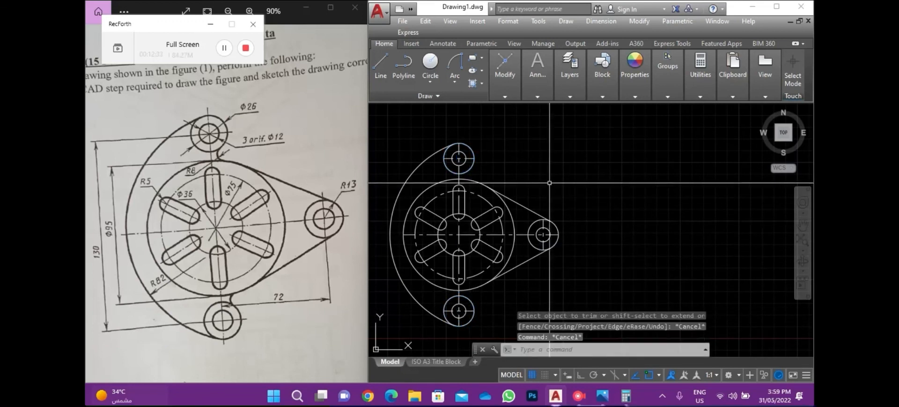
- Fillet the upper lug's outer circle to the main flange circle on the right side with a 6 mm radius
middle_drag(544, 181, 565, 172)
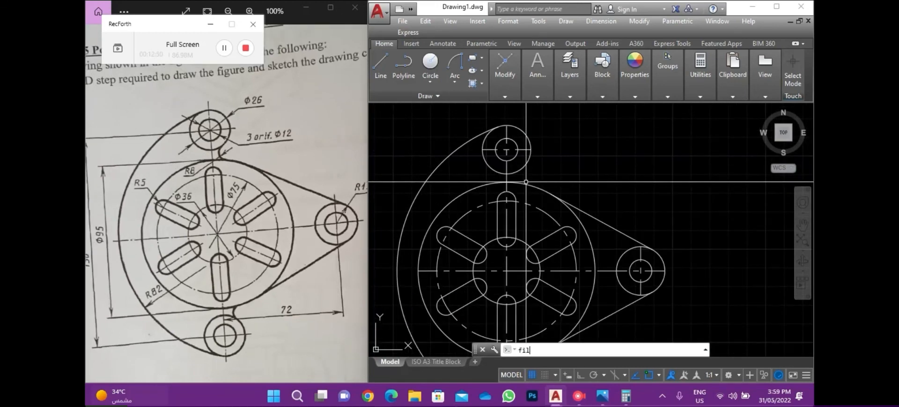
key(Return)
scroll(541, 178, up, 2)
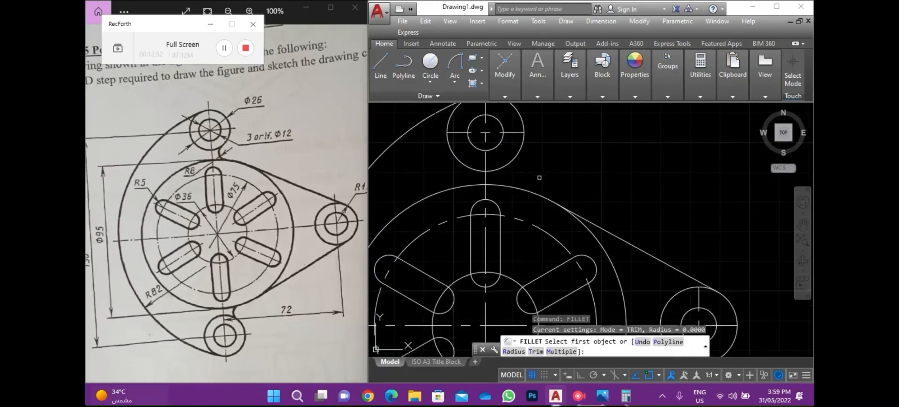
text(R)
key(Return)
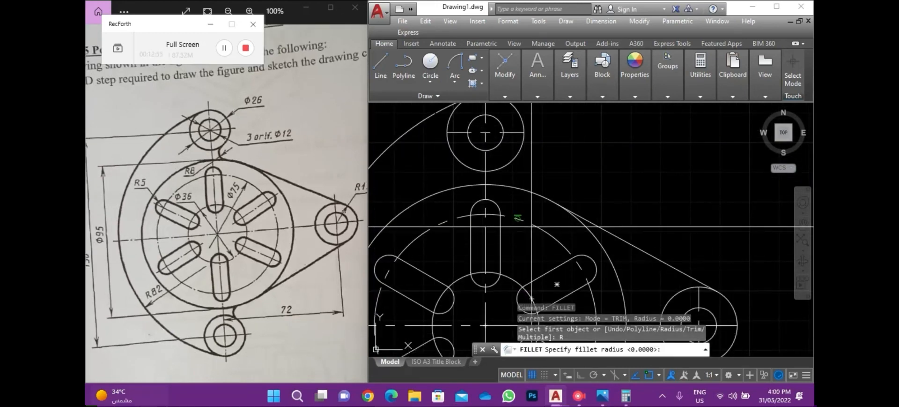
key(Return)
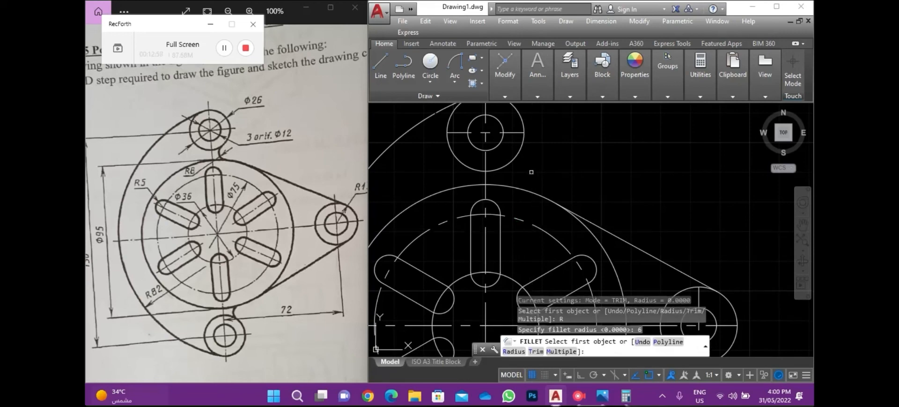
click(510, 187)
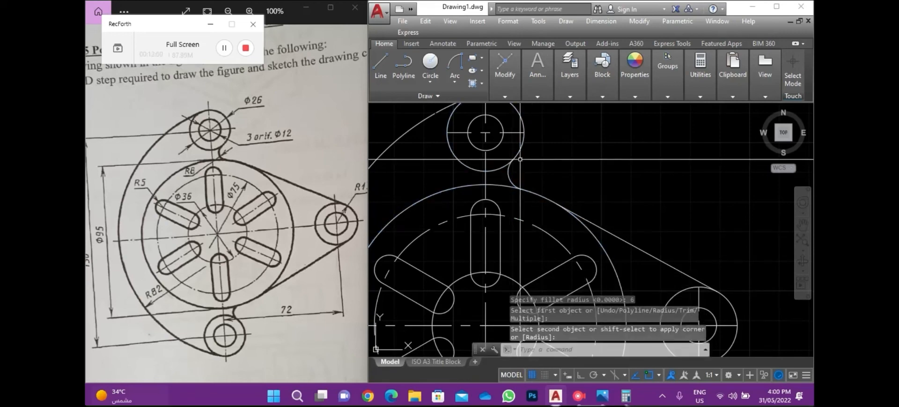
- Mirror the upper lug's fillet arc about the horizontal centerline through the flange and right lug centers, keeping the original
scroll(540, 162, down, 4)
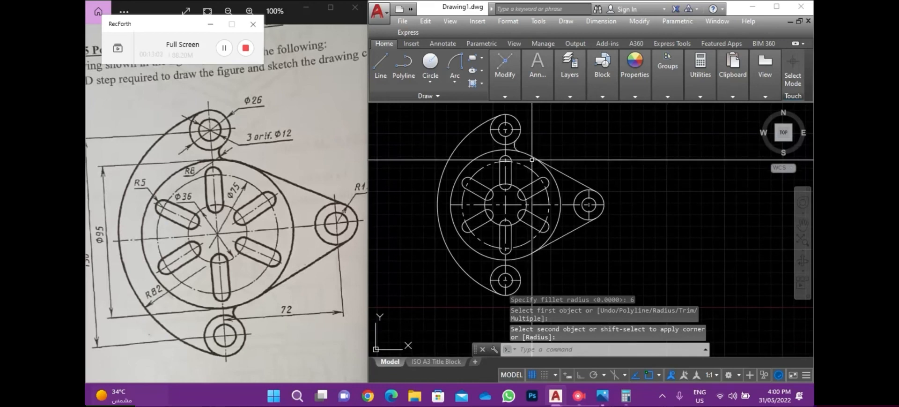
middle_drag(531, 162, 527, 154)
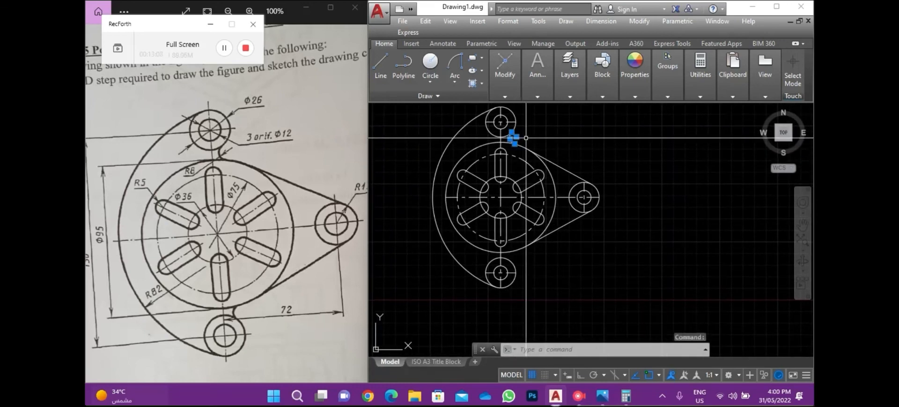
text(mi)
key(Return)
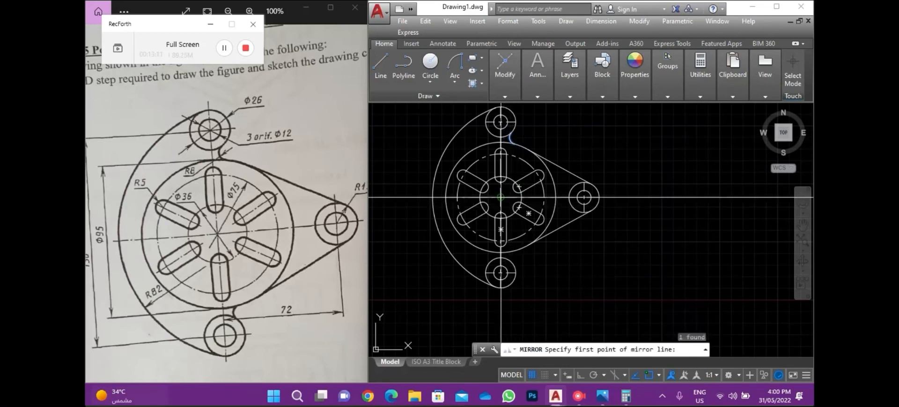
click(500, 197)
click(584, 198)
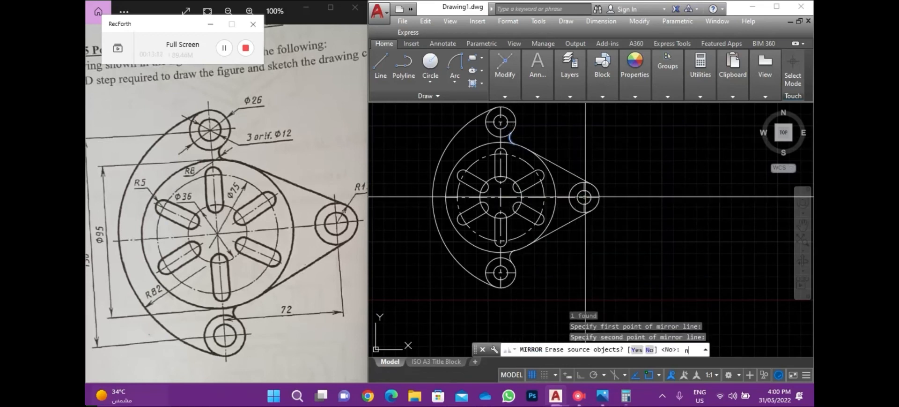
key(Return)
mouse_move(533, 177)
middle_down()
mouse_move(538, 191)
mouse_move(526, 191)
middle_up()
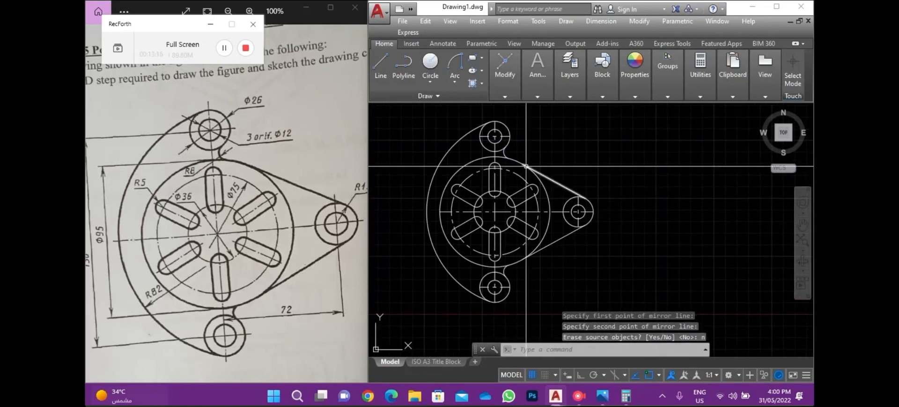